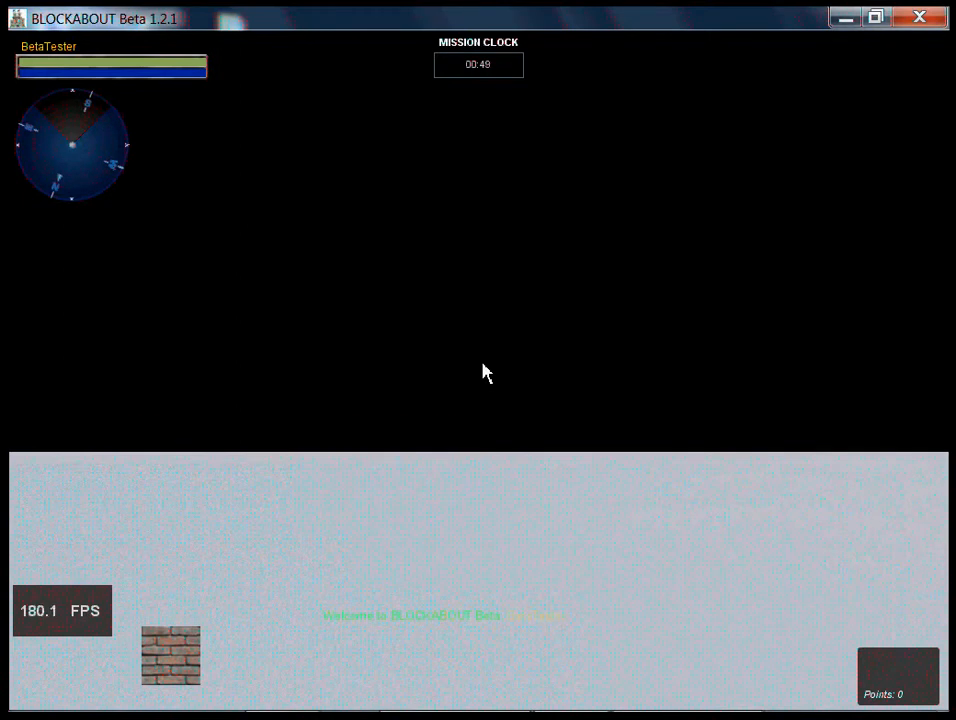
- Open the world editor and create a Scatter Sky object named THNewky from the library's Mission objects
key(F11)
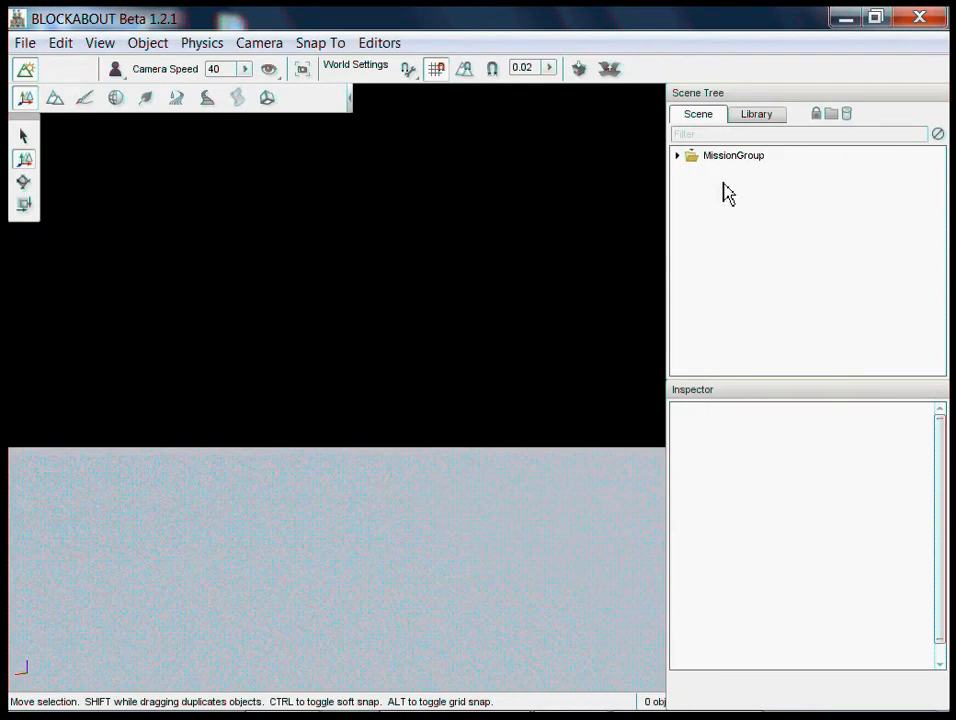
click(677, 156)
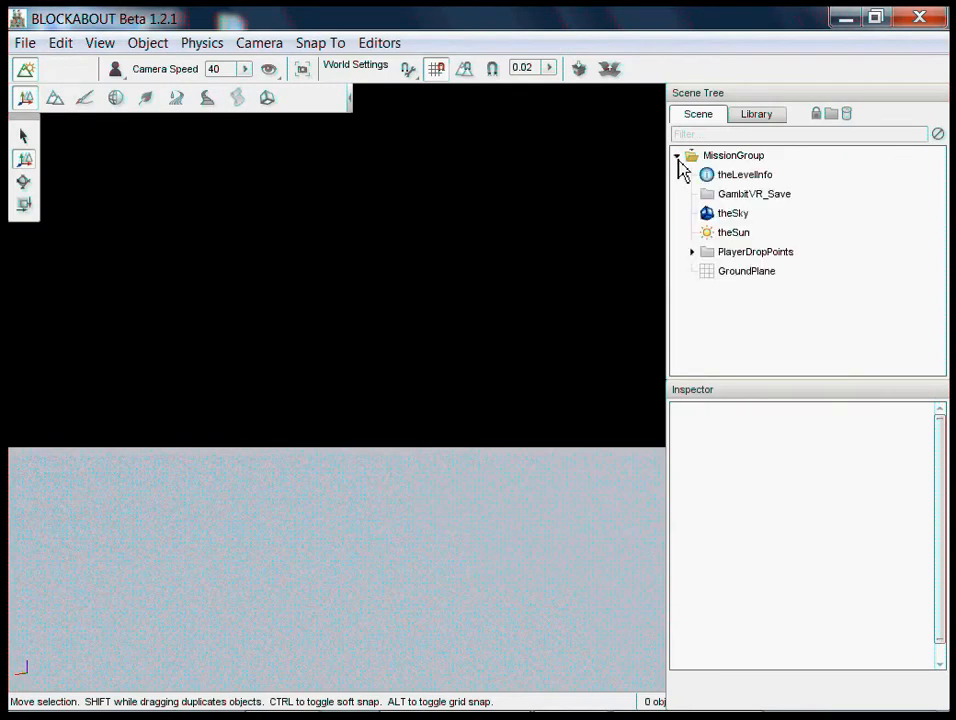
click(755, 116)
click(803, 140)
double_click(713, 203)
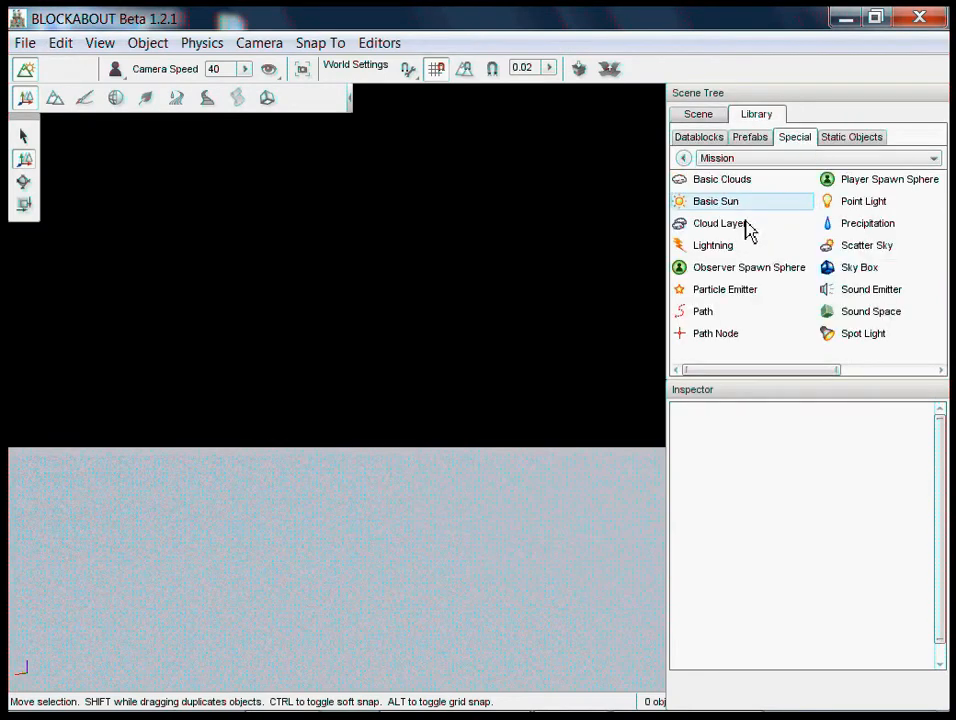
double_click(862, 250)
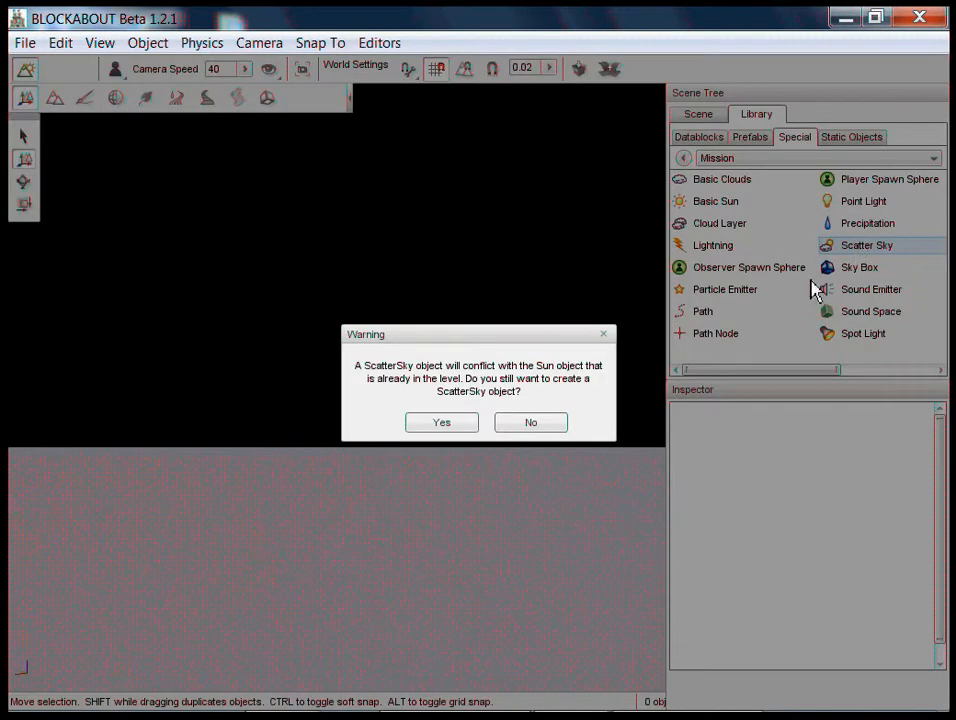
click(447, 425)
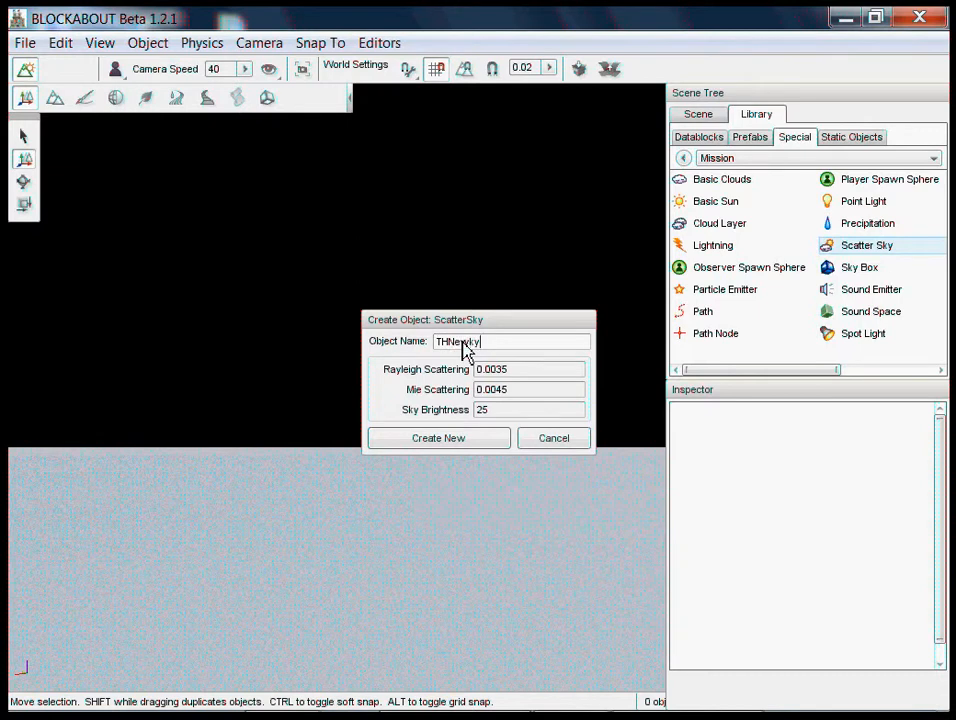
click(437, 438)
mouse_move(482, 361)
right_down()
mouse_move(467, 359)
mouse_move(485, 372)
mouse_move(482, 363)
right_up()
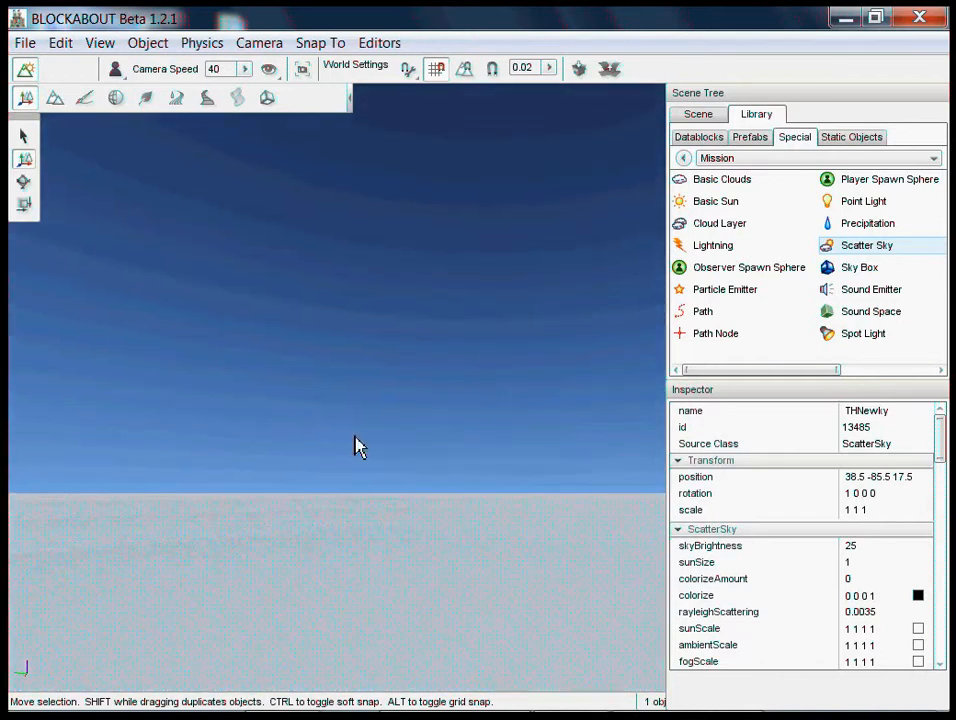
- Add a Brick block from the BLOCKS/Static_Blocks library folder to the scene
click(714, 140)
double_click(700, 224)
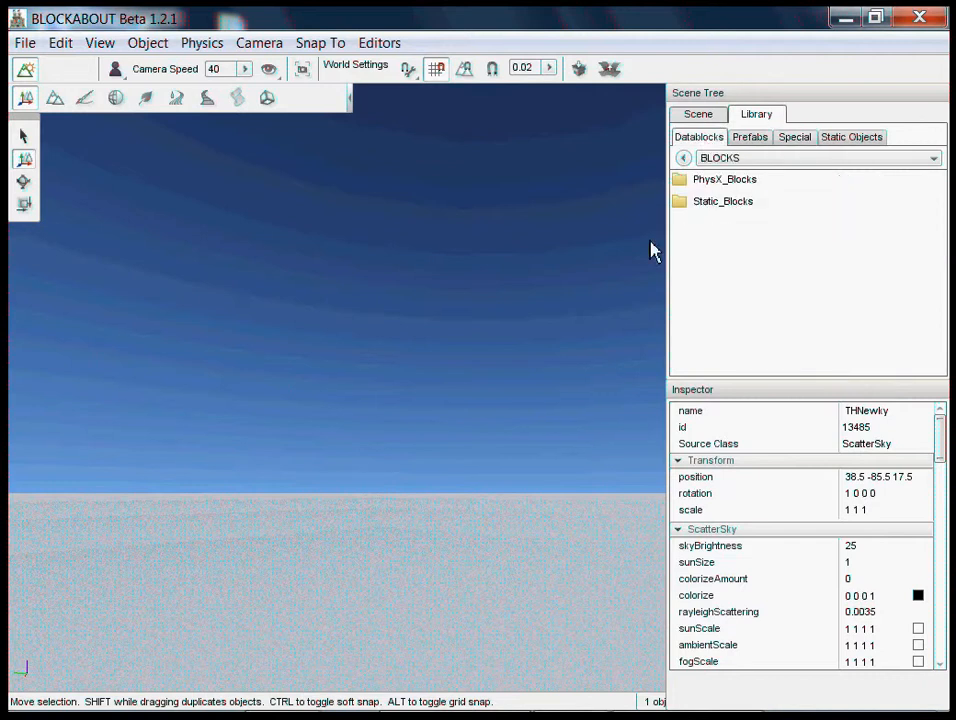
double_click(715, 201)
right_drag(484, 369, 480, 362)
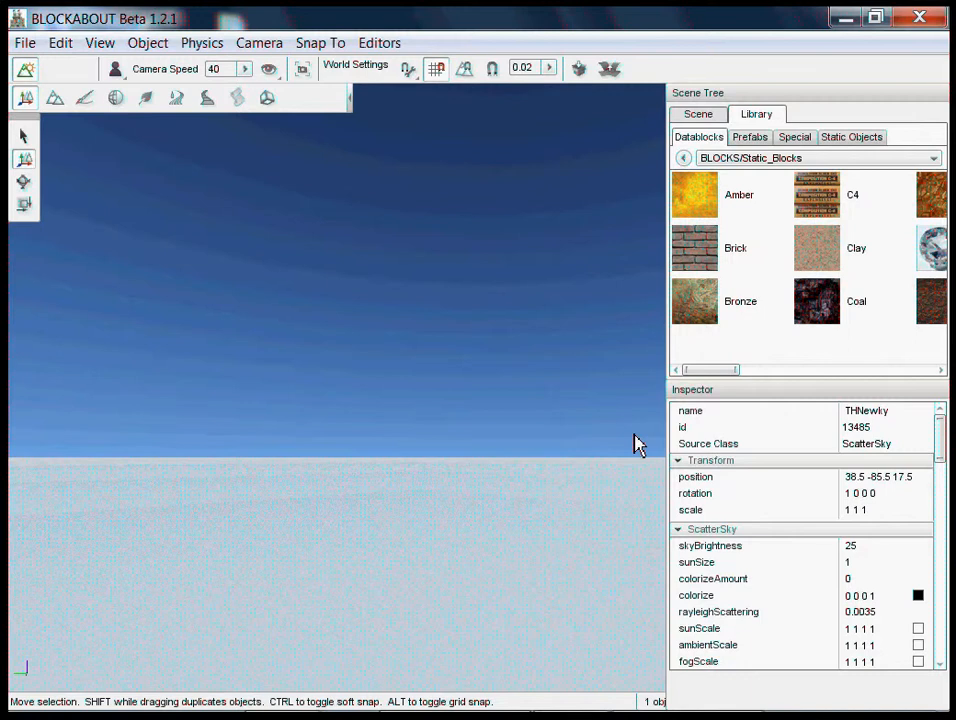
click(710, 265)
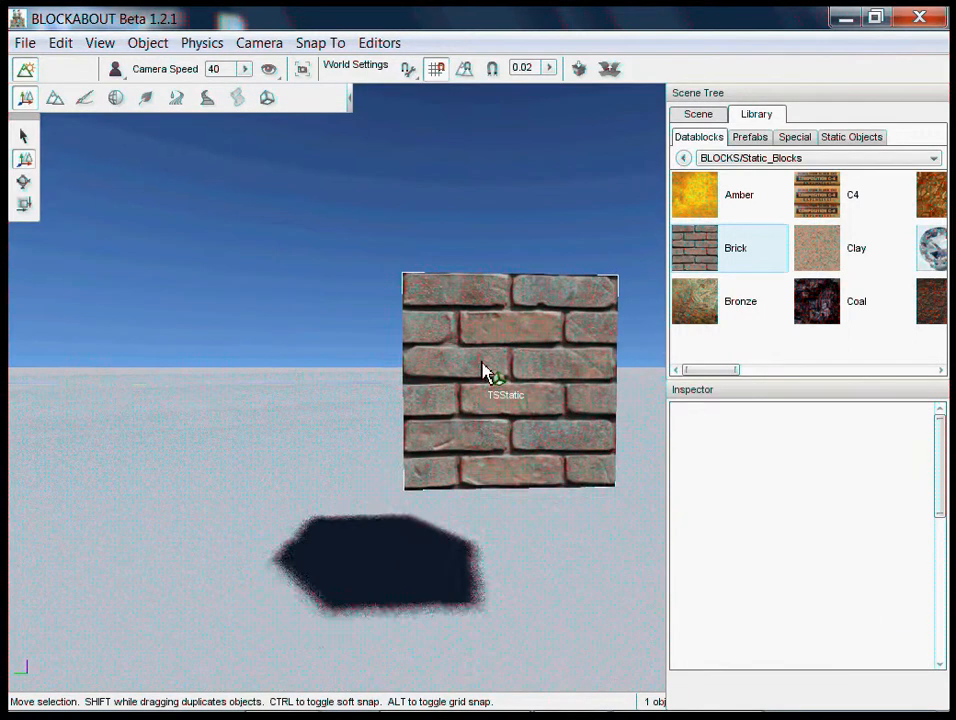
right_drag(482, 363, 480, 368)
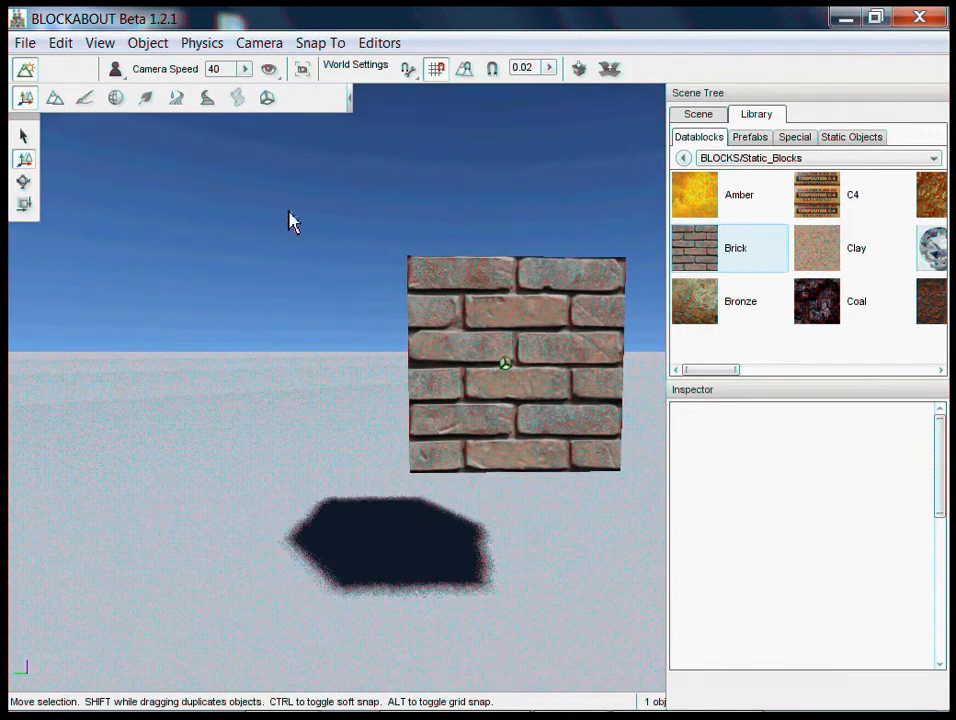
- Lower the brick block to position 10 1 0
click(507, 378)
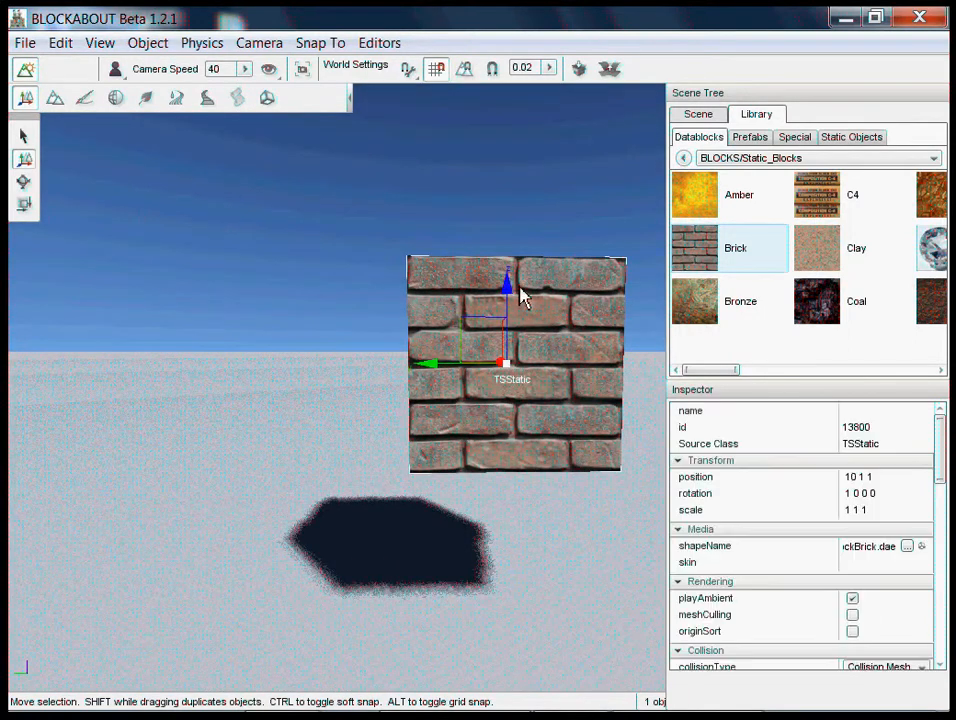
drag(507, 378, 521, 528)
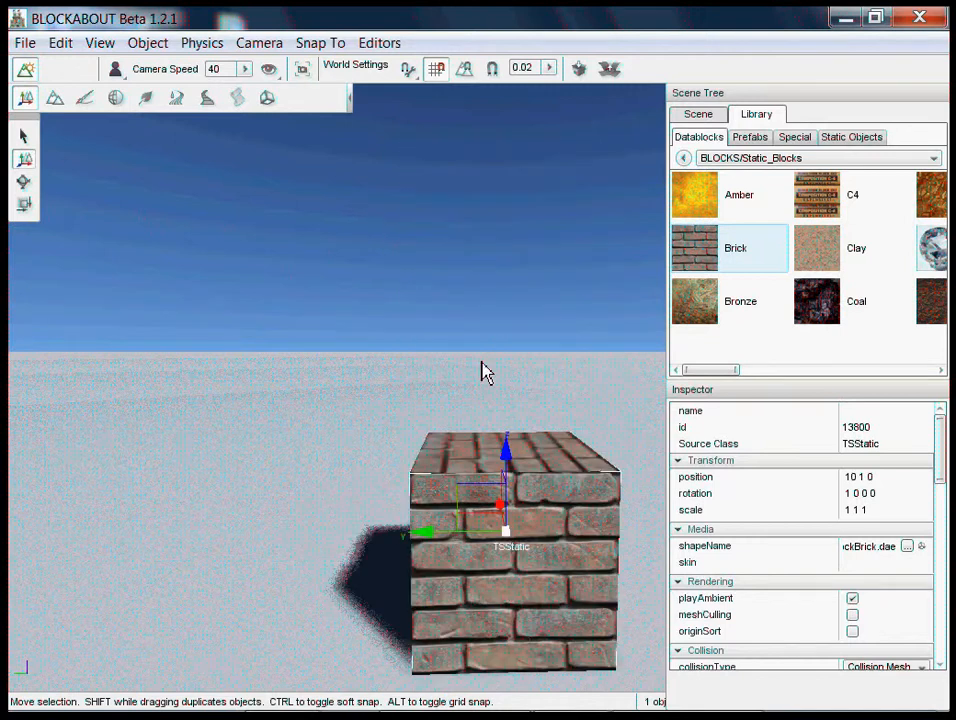
right_drag(482, 363, 482, 363)
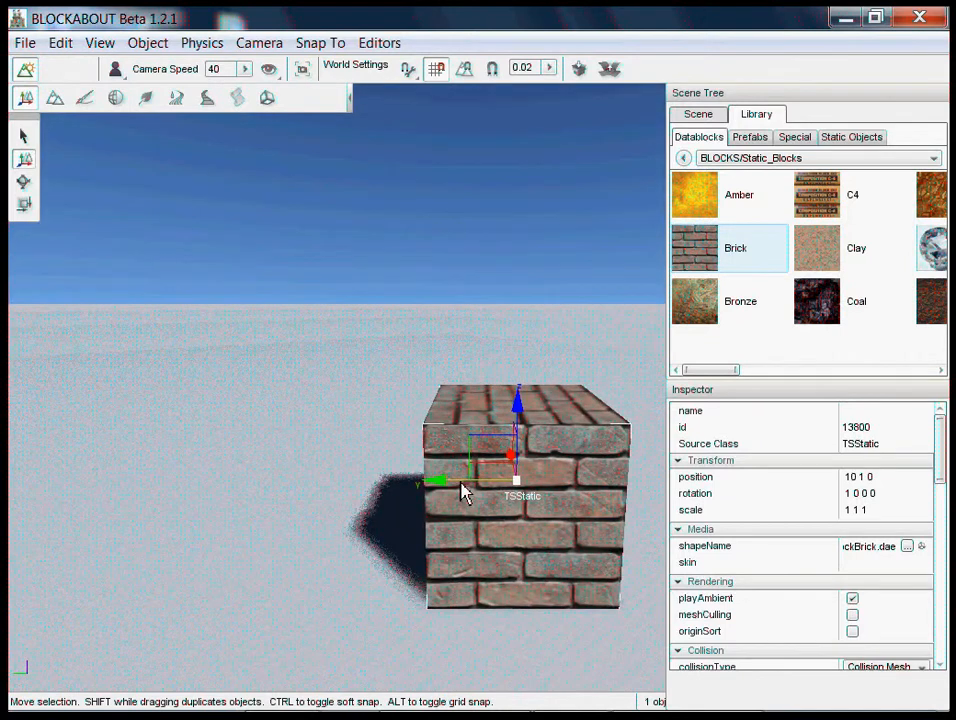
- Duplicate the brick block into a three-block row up to 10 3 0, with copies stacked at 10 3 1 and 10 1 1
shift+drag(463, 493, 370, 543)
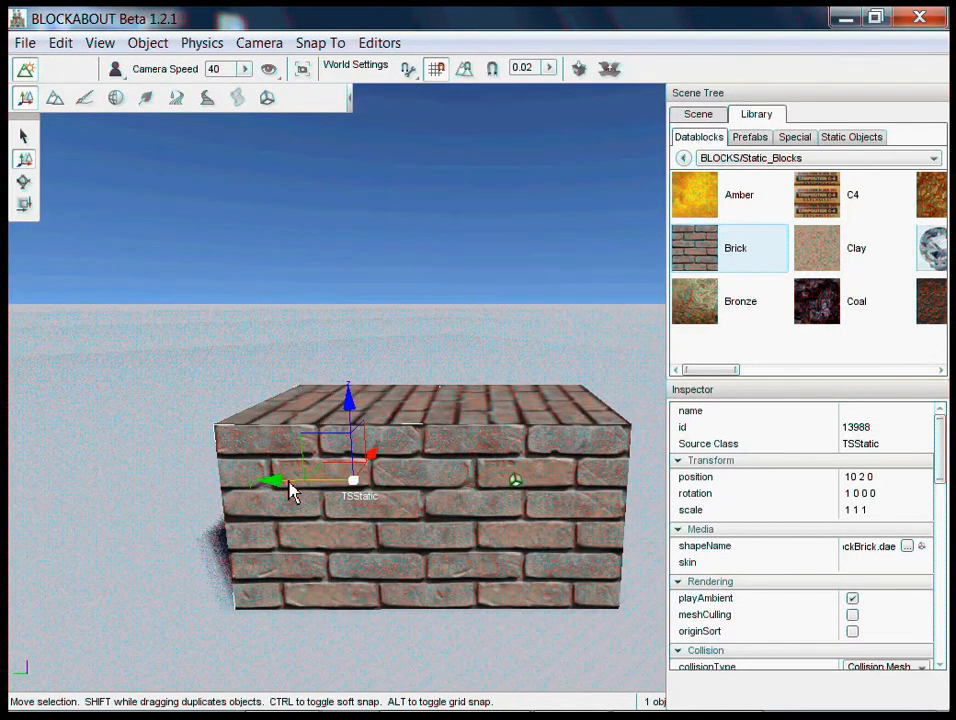
shift+drag(290, 489, 192, 491)
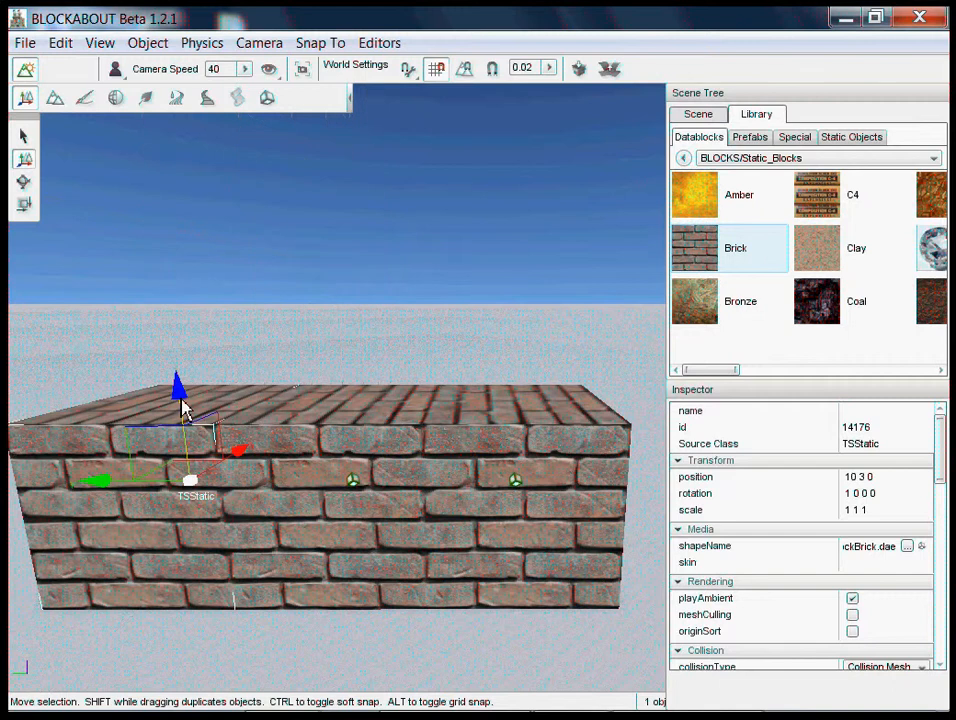
shift+drag(183, 410, 192, 363)
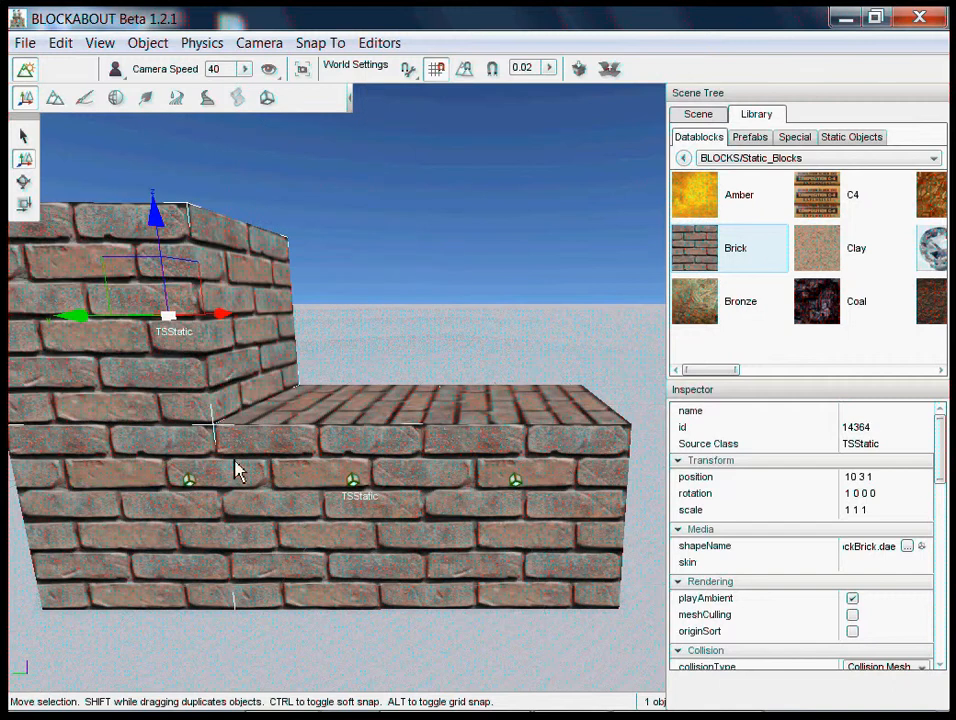
click(516, 485)
shift+drag(520, 414, 519, 322)
- Extend the wall with a duplicate of its lower end block at 10 0 0 and a copy stacked directly above it
key(d)
key(d)
right_drag(522, 511, 482, 362)
key(w)
key(s)
key(d)
key(d)
key(w)
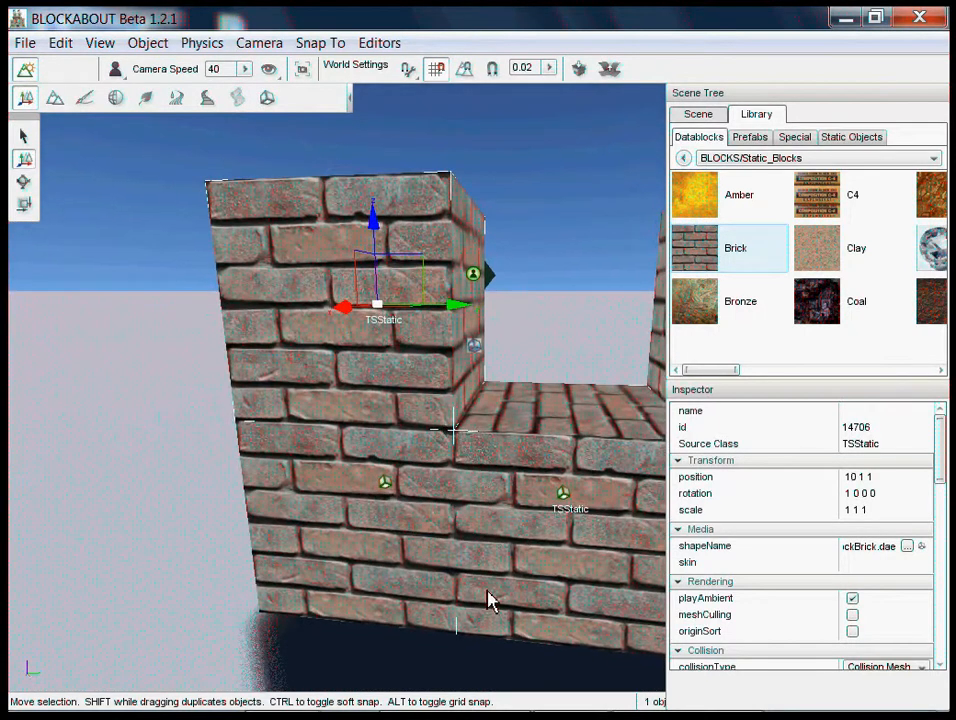
click(386, 486)
shift+drag(476, 510, 224, 485)
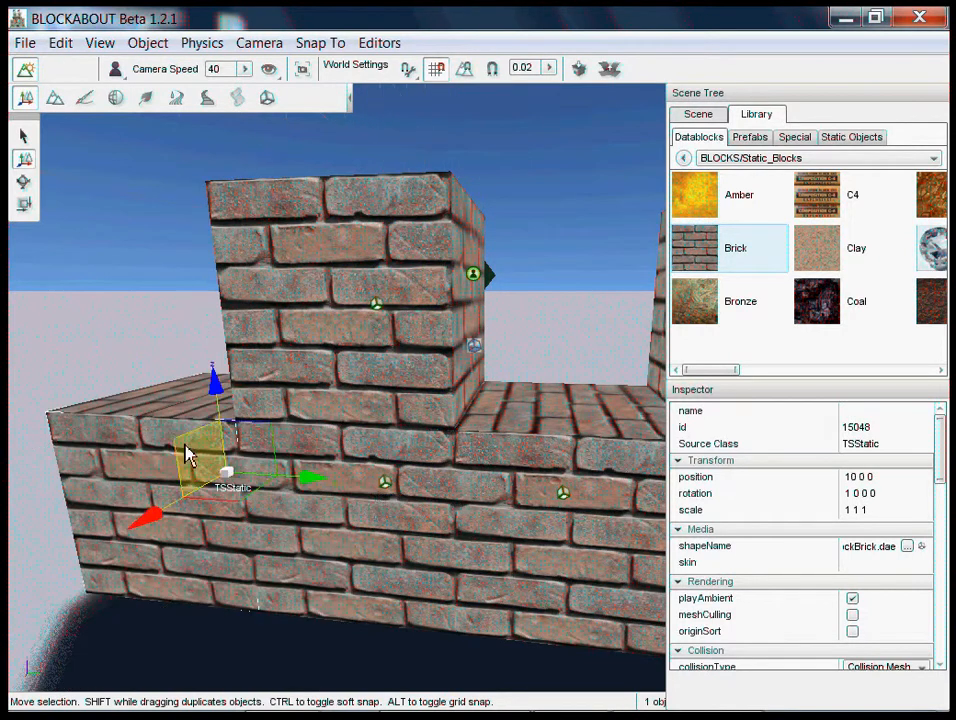
shift+drag(214, 386, 195, 286)
- Duplicate the two-block corner column one unit along the X axis to X 11, starting a perpendicular wall
right_drag(197, 290, 483, 364)
ctrl+click(528, 459)
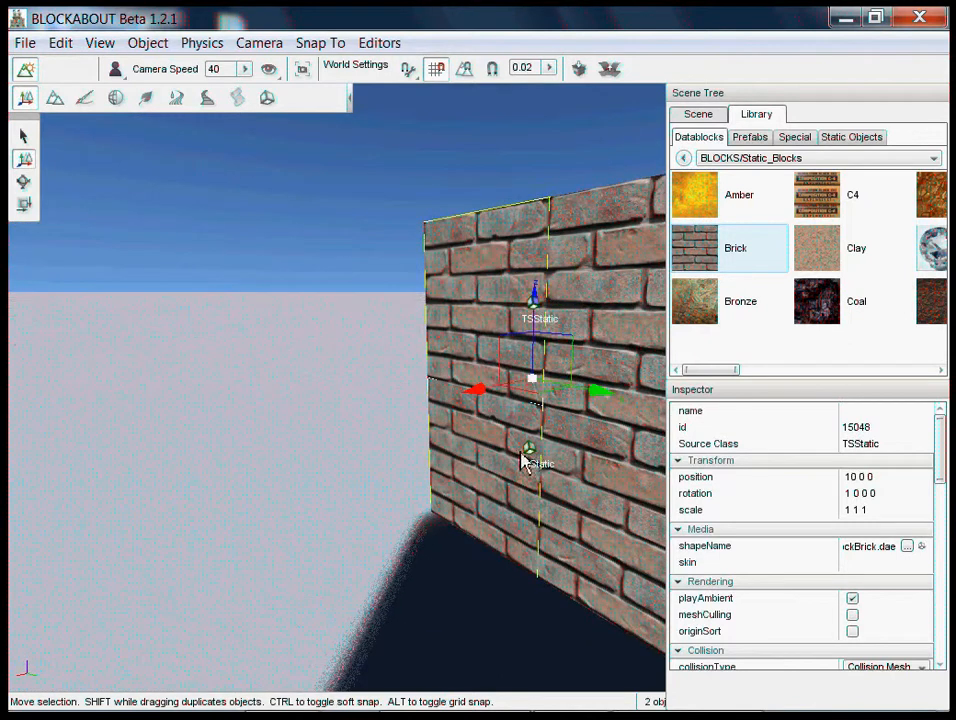
shift+drag(497, 400, 383, 438)
right_drag(383, 438, 476, 368)
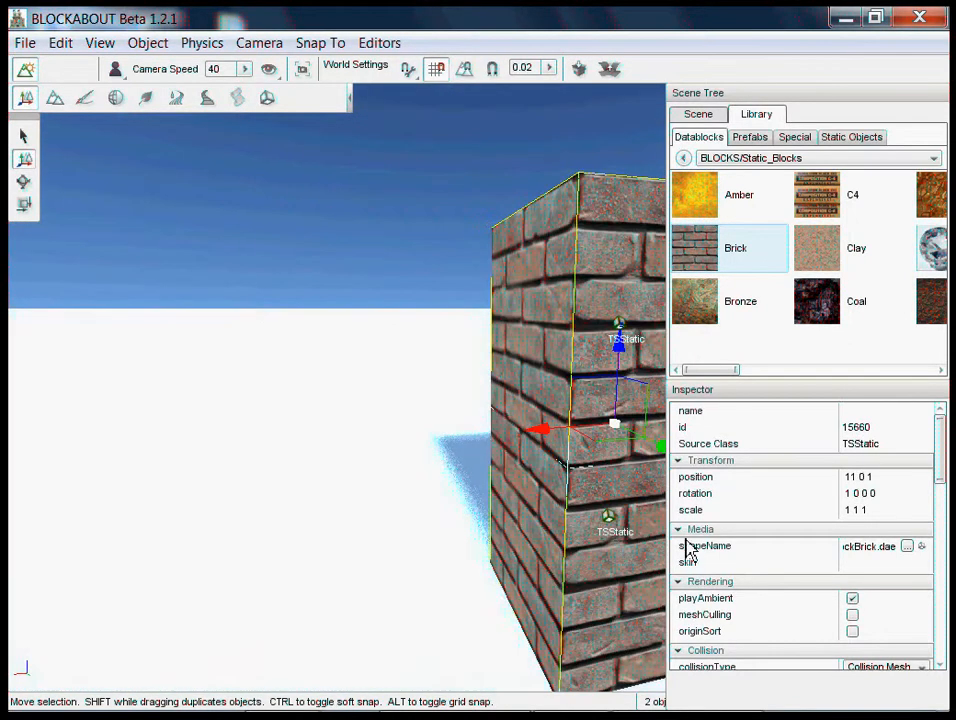
click(400, 557)
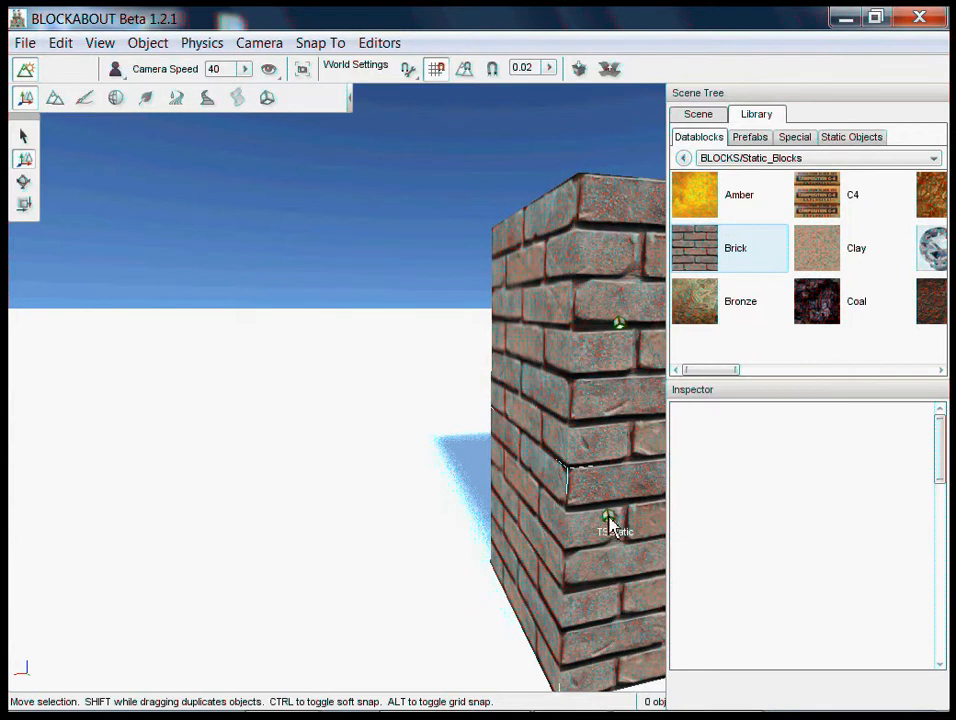
- Extend the perpendicular wall with lower brick duplicates at 12 0 0 and X 13, and stack a copy at 13 0 1
click(611, 525)
shift+drag(557, 533, 437, 573)
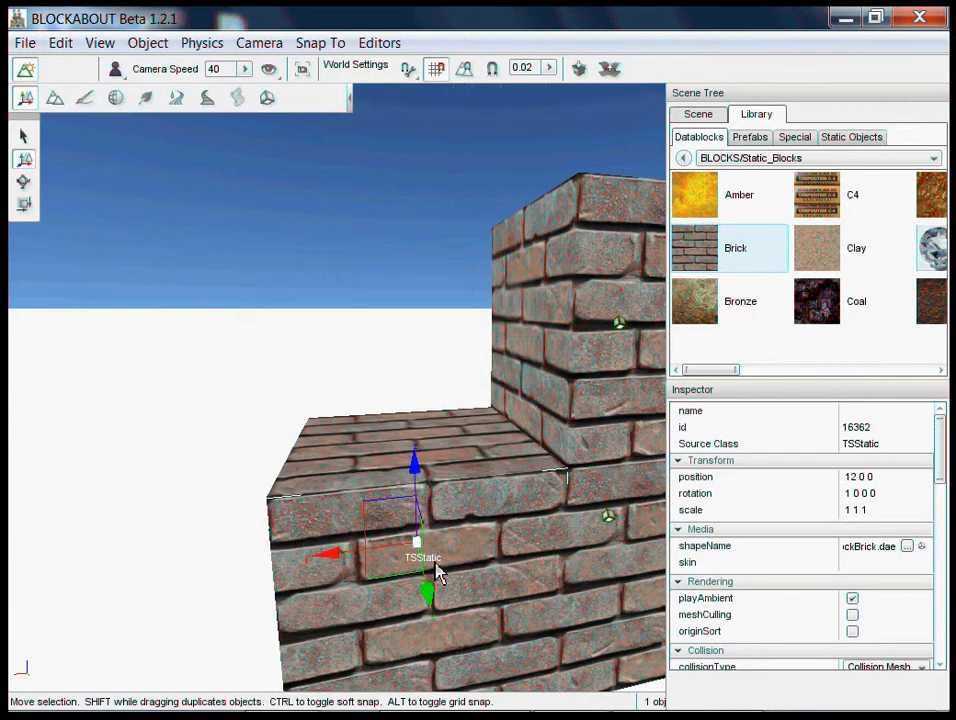
shift+drag(358, 556, 184, 556)
shift+drag(166, 492, 163, 375)
right_drag(424, 478, 480, 362)
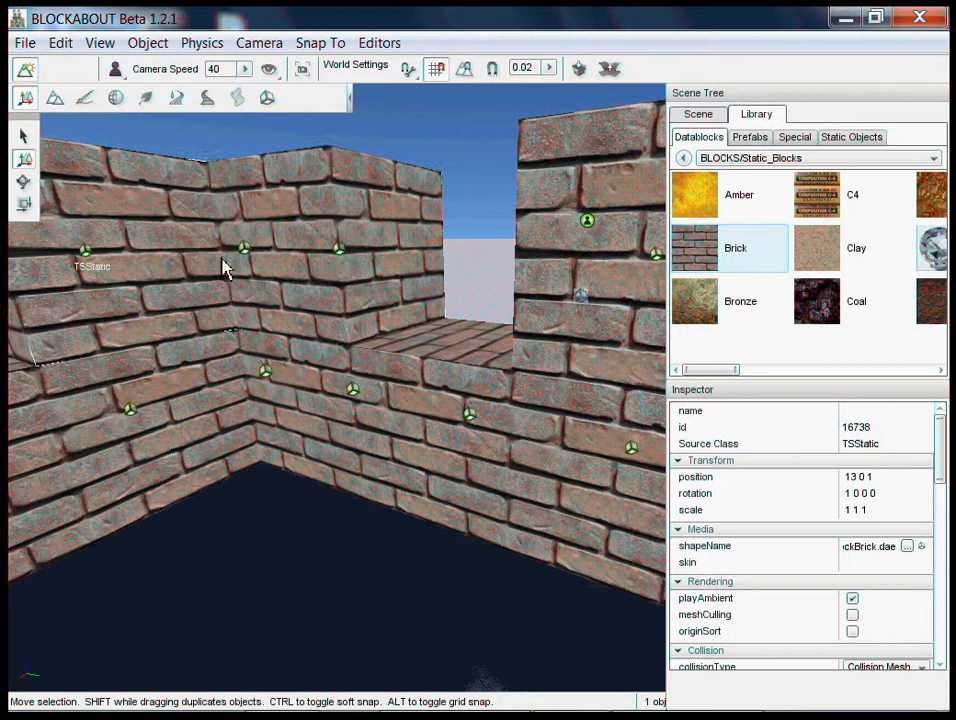
- Select all seven blocks of the first wall and duplicate them along the X axis to X 14 as the opposite wall
click(250, 262)
shift+click(258, 378)
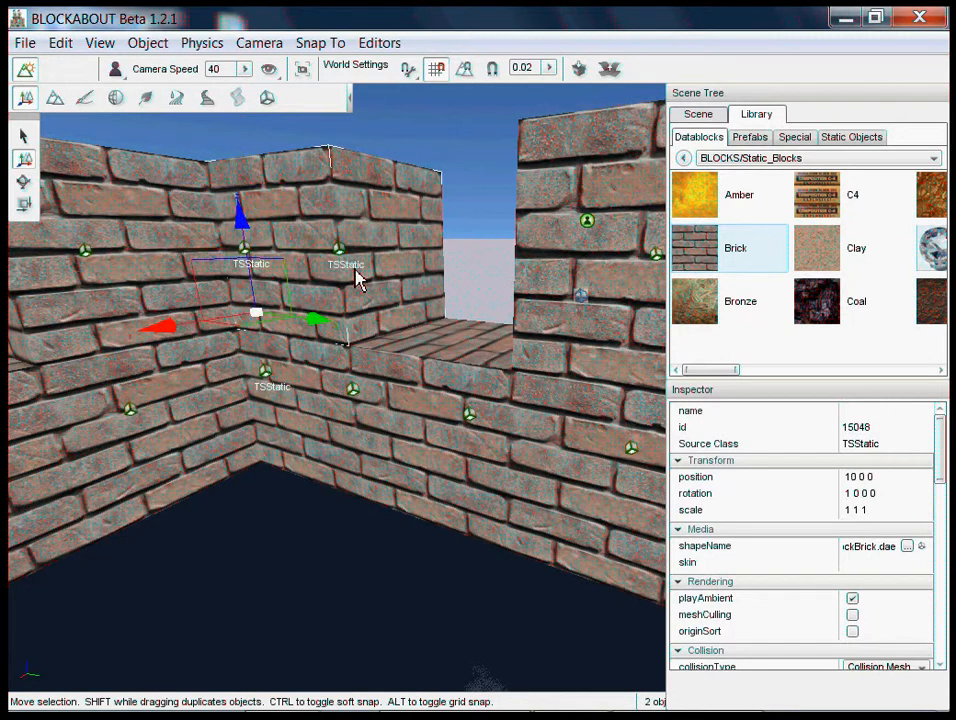
shift+click(343, 250)
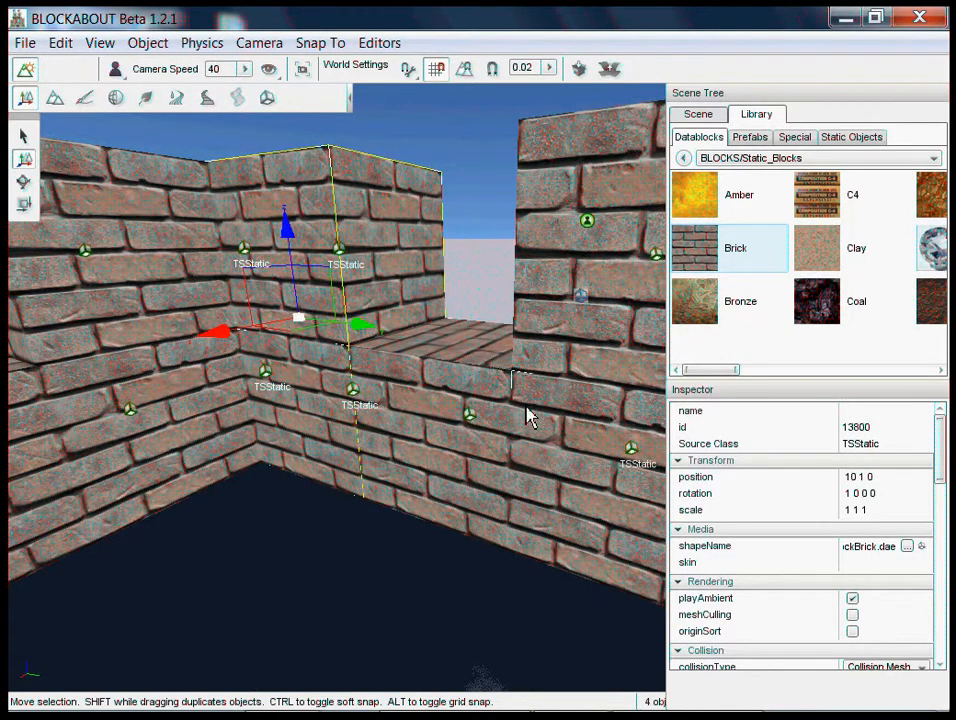
shift+click(617, 452)
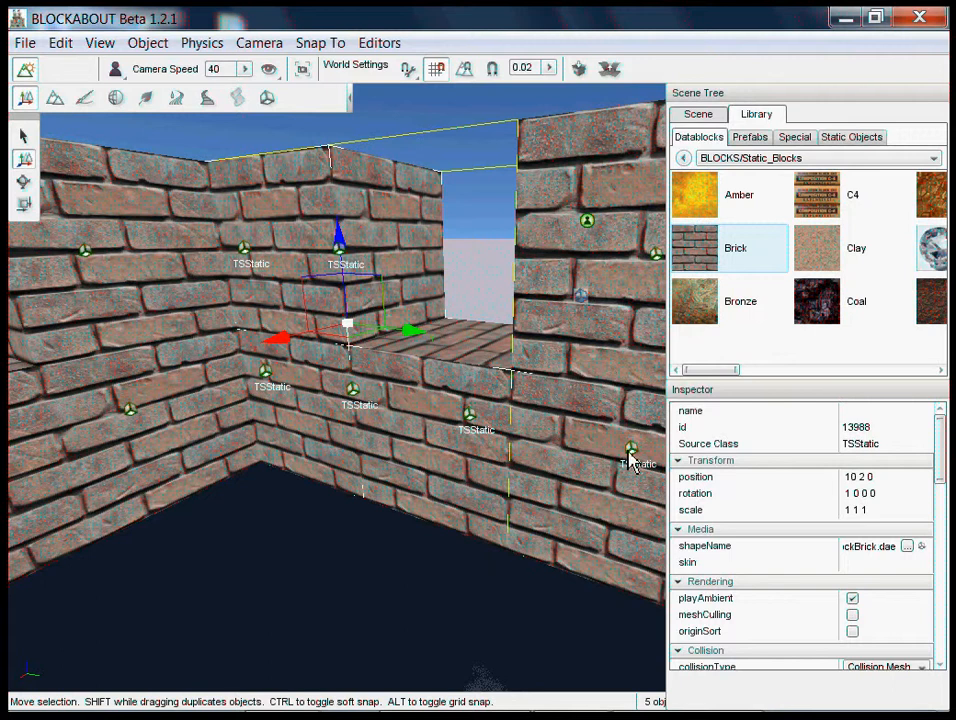
shift+click(629, 451)
shift+click(587, 233)
right_drag(483, 362, 527, 517)
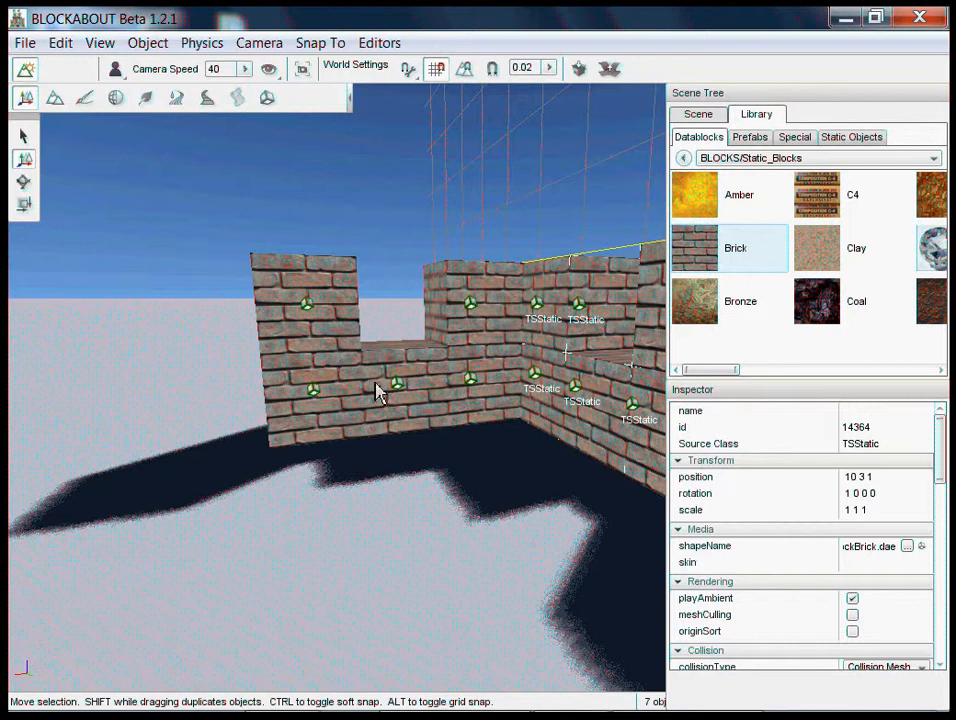
shift+drag(376, 391, 203, 460)
key(a)
right_drag(482, 362, 482, 362)
key(d)
key(w)
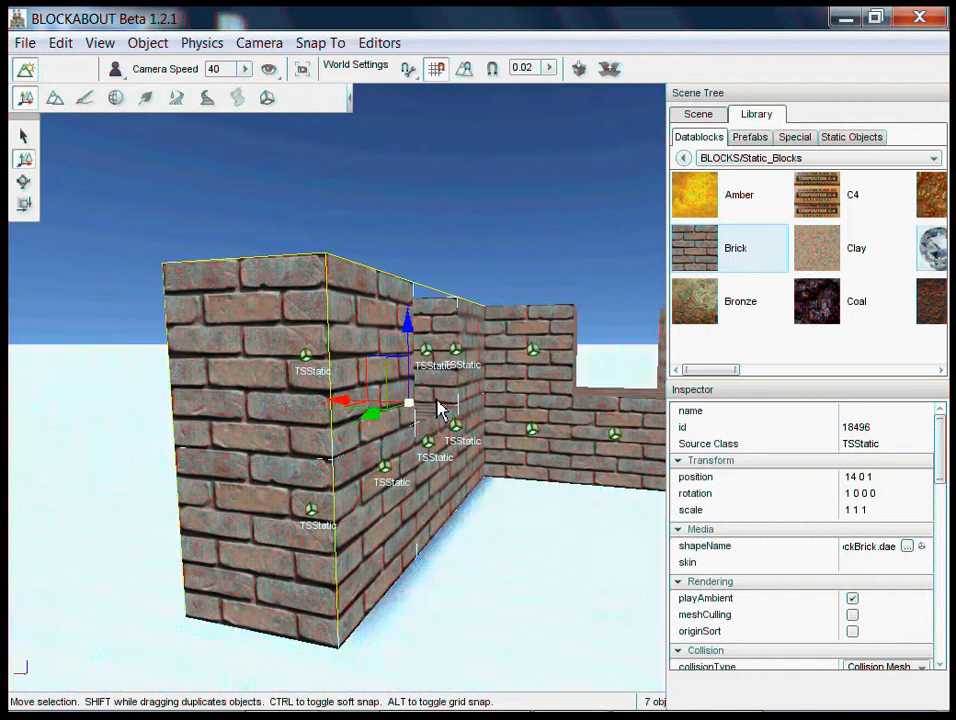
- Duplicate the first wall's two-block end column at Y 3 to X 11 and X 13, leaving a one-block doorway between the copies
right_drag(367, 392, 482, 362)
key(w)
right_drag(548, 549, 482, 362)
key(s)
key(w)
right_drag(491, 553, 482, 362)
key(s)
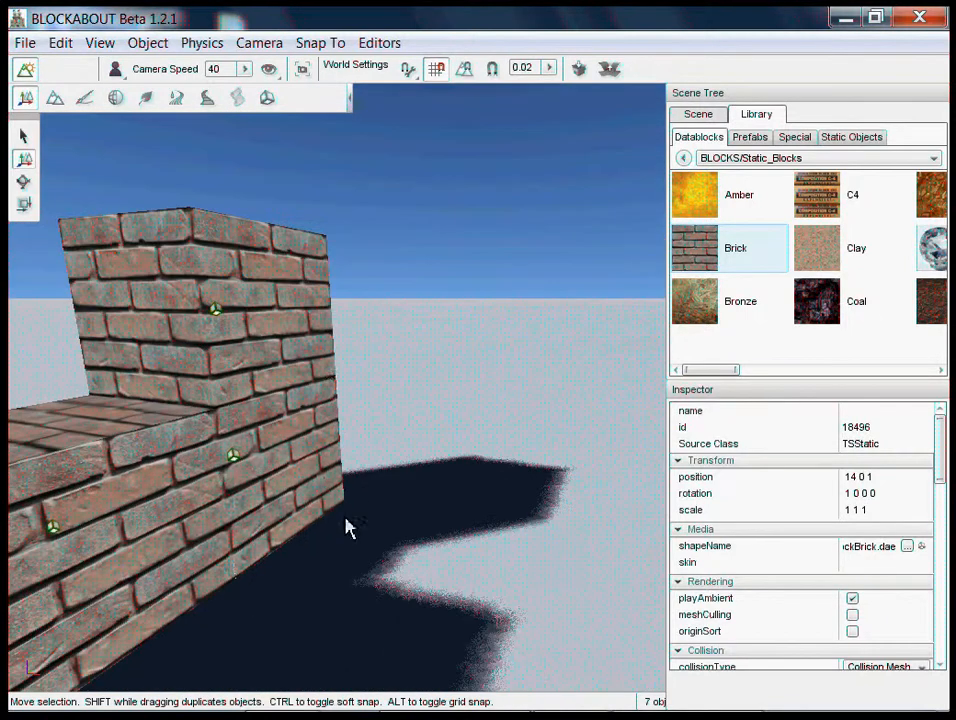
shift+click(290, 367)
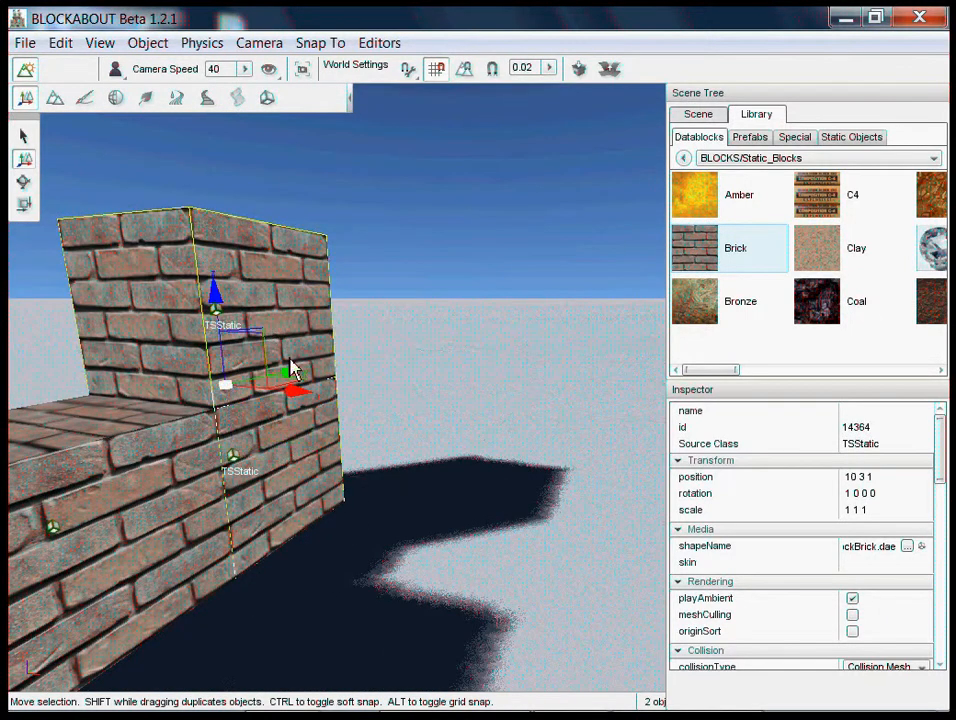
shift+drag(320, 408, 482, 373)
mouse_move(482, 373)
right_down()
mouse_move(472, 369)
mouse_move(482, 372)
right_up()
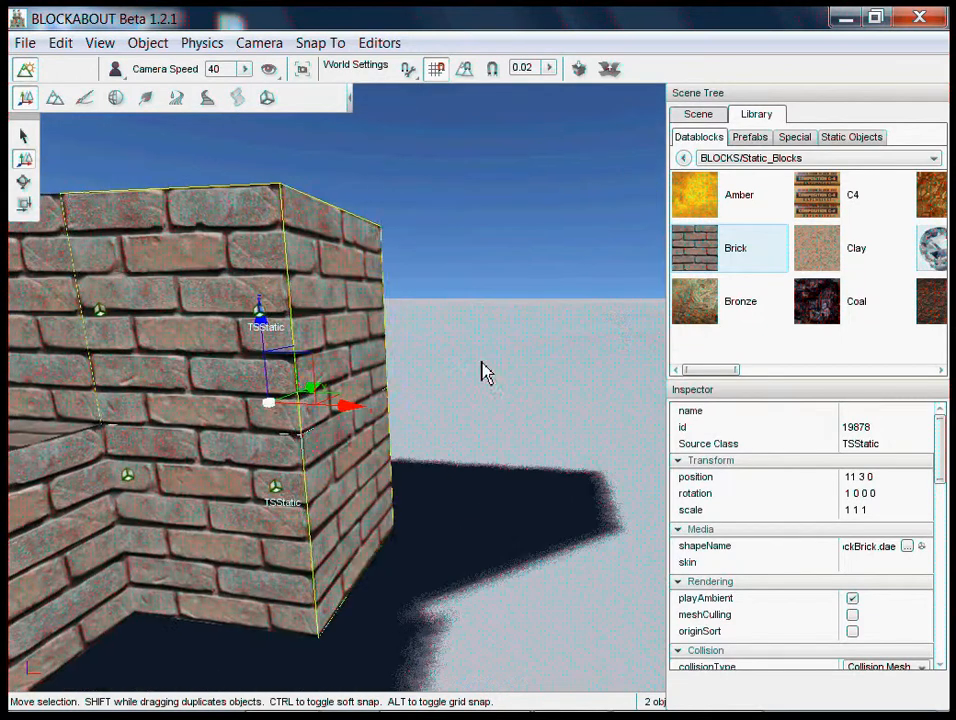
shift+drag(343, 418, 640, 432)
mouse_move(487, 369)
right_down()
mouse_move(470, 372)
mouse_move(483, 372)
right_up()
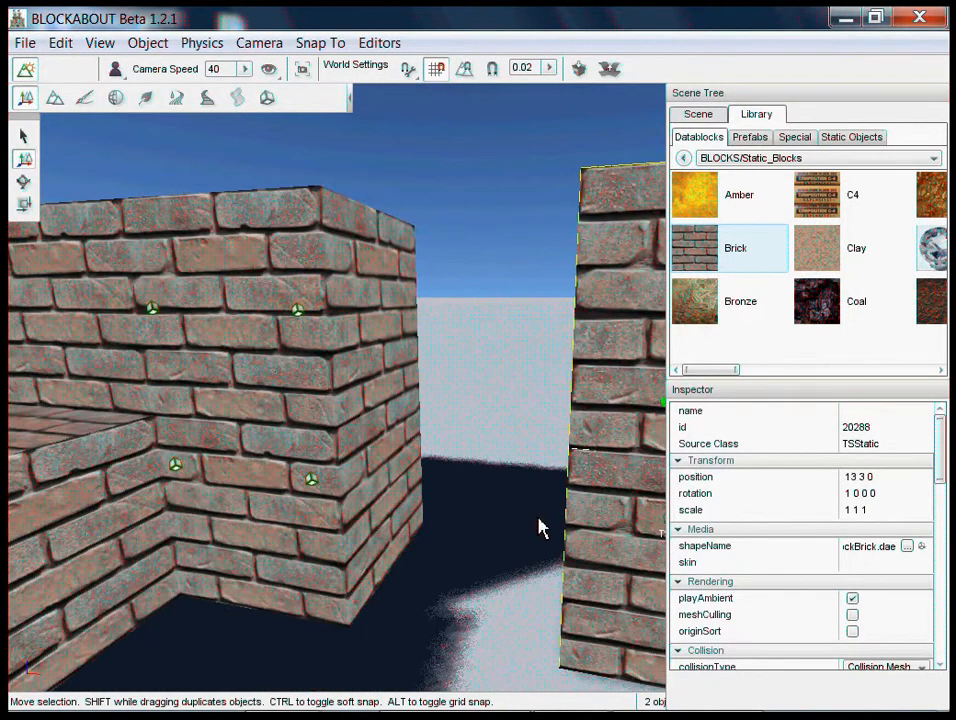
- Select all the brick TSStatic blocks of the fort in the scene, from the last entry up to the first one below THNewky
key(w)
right_drag(550, 521, 482, 362)
key(s)
key(w)
key(w)
key(w)
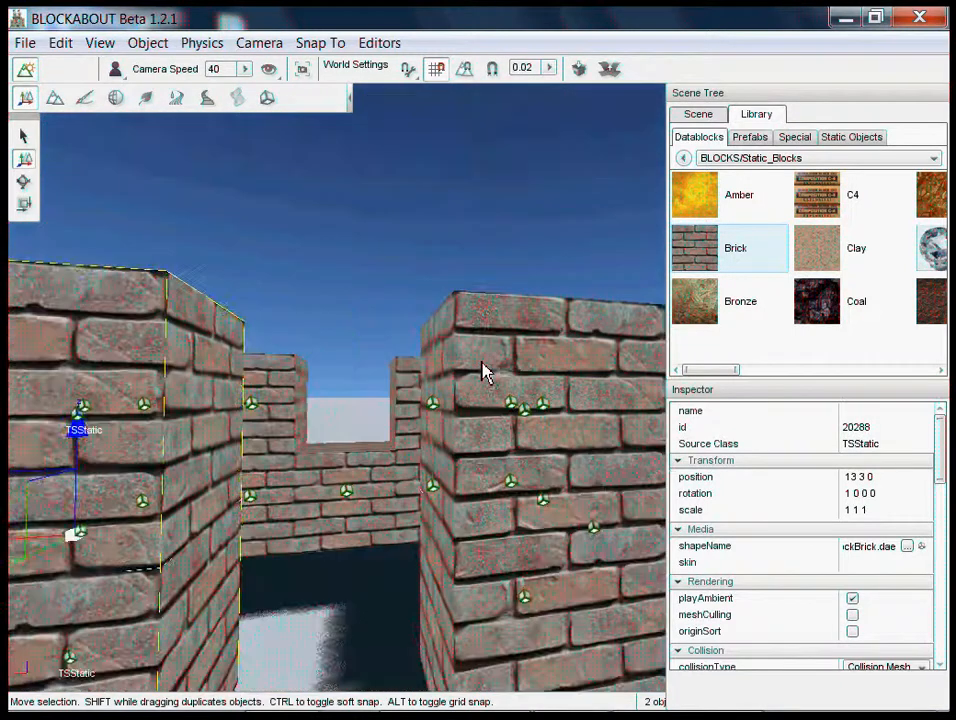
key(w)
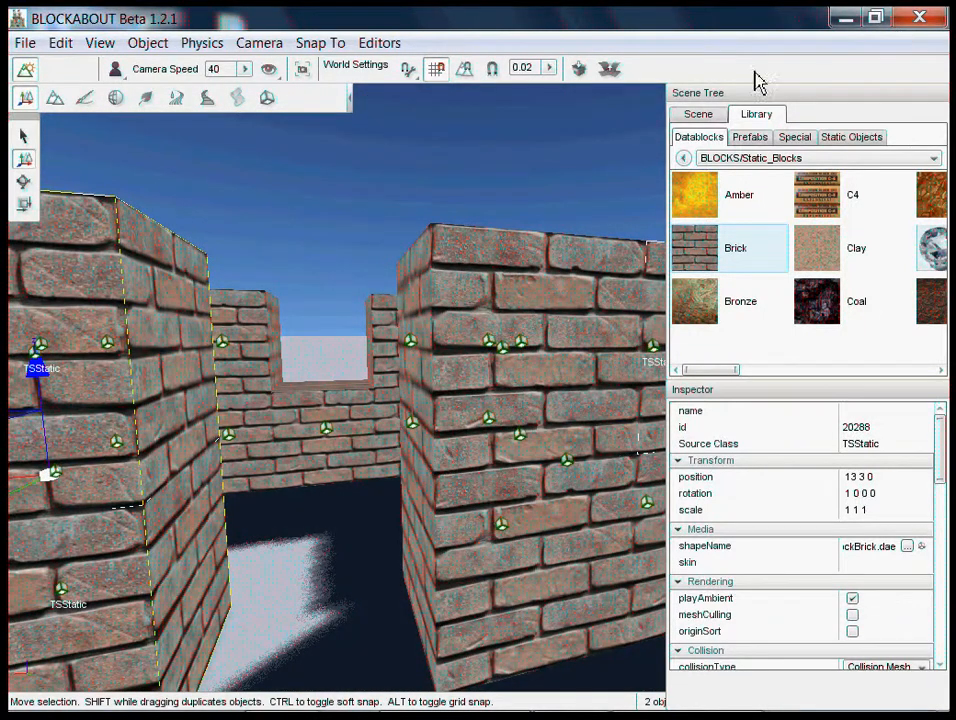
click(704, 117)
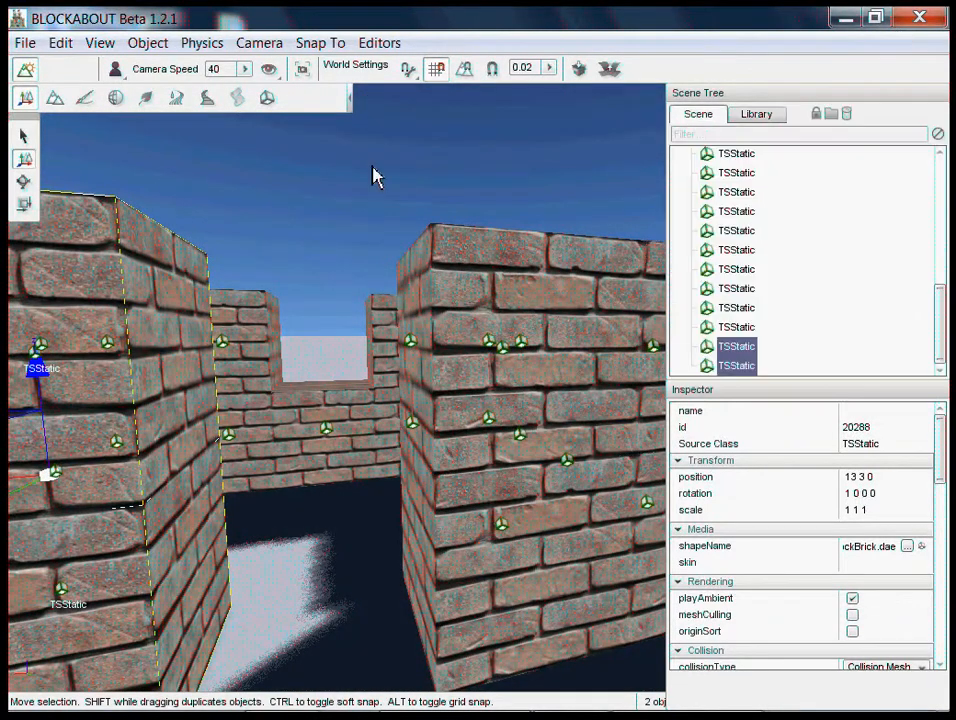
click(730, 368)
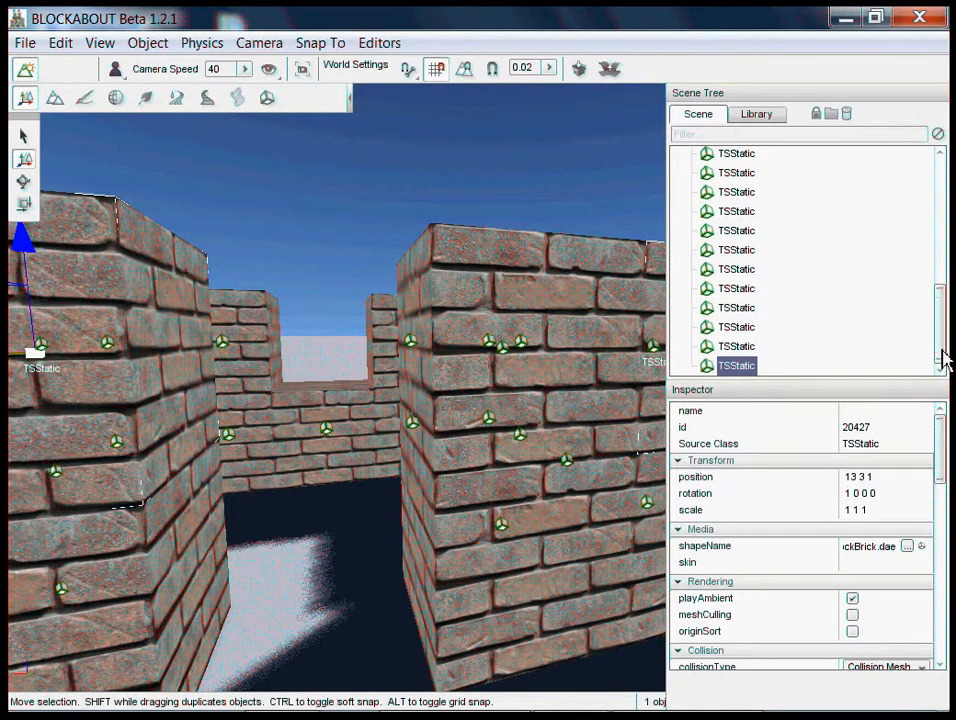
drag(943, 360, 941, 250)
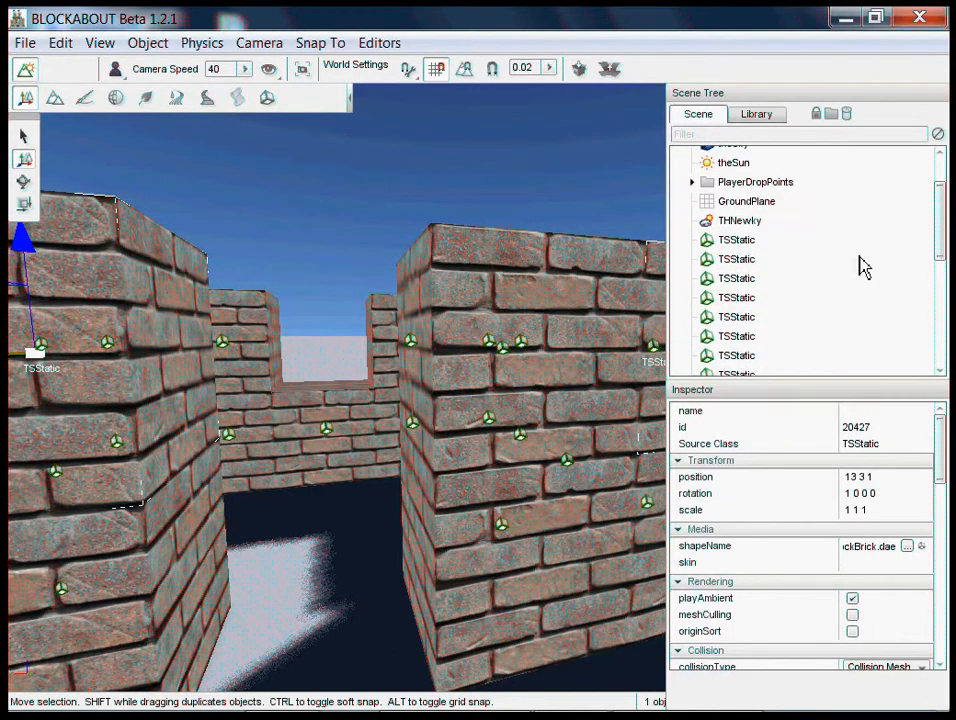
shift+click(740, 241)
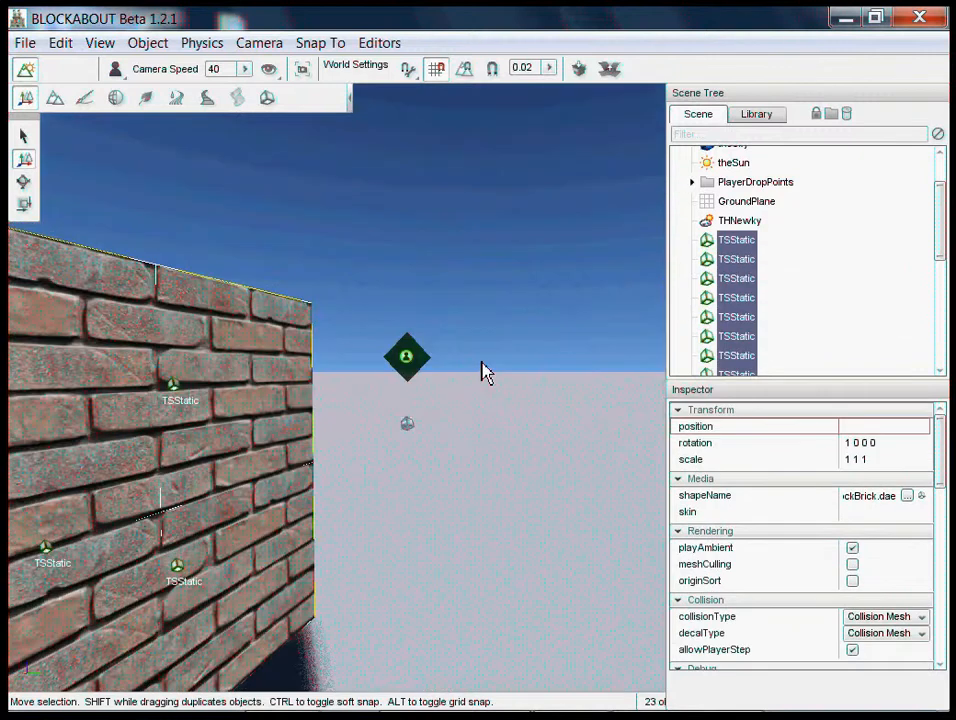
- Convert the selected fort blocks into a prefab and save it as Fort_Brick in the USER_PREFABS/Buildings folder
right_drag(482, 363, 482, 363)
key(s)
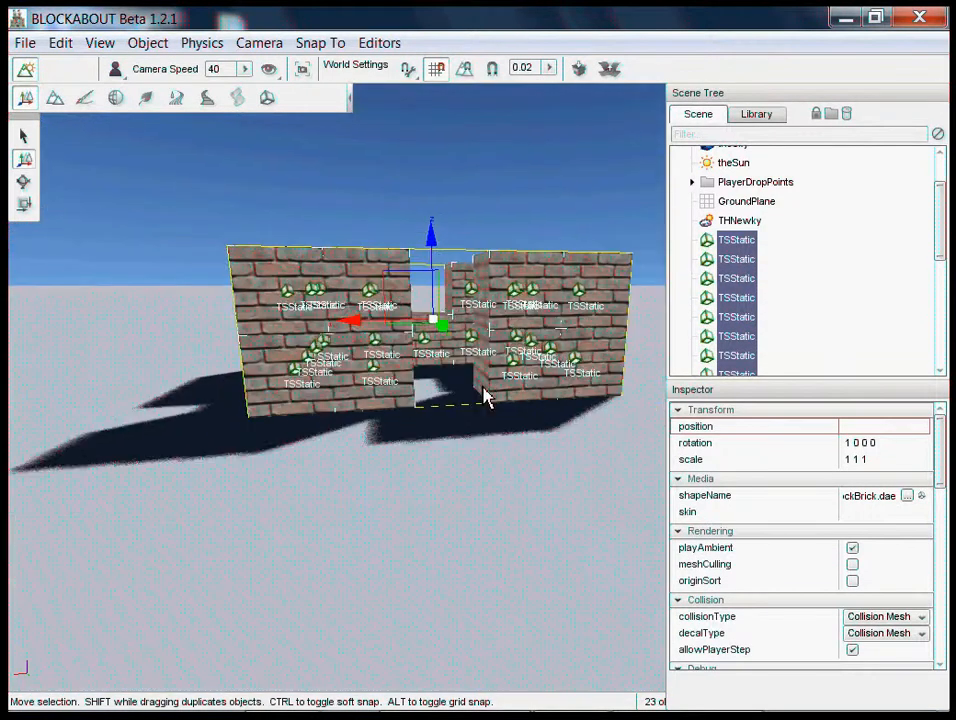
drag(433, 248, 408, 333)
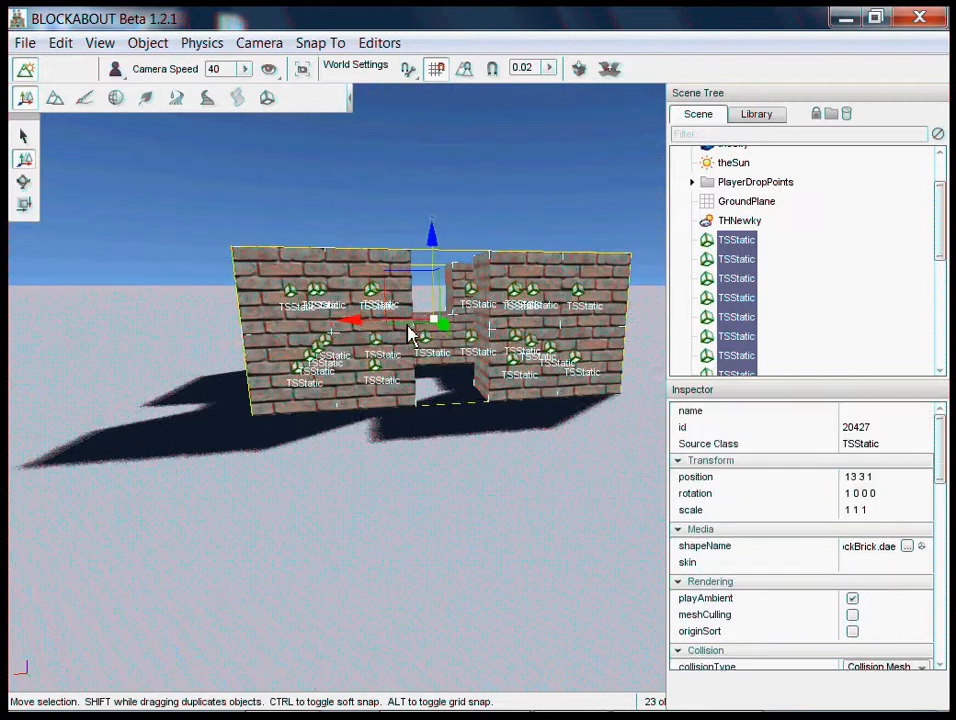
click(579, 69)
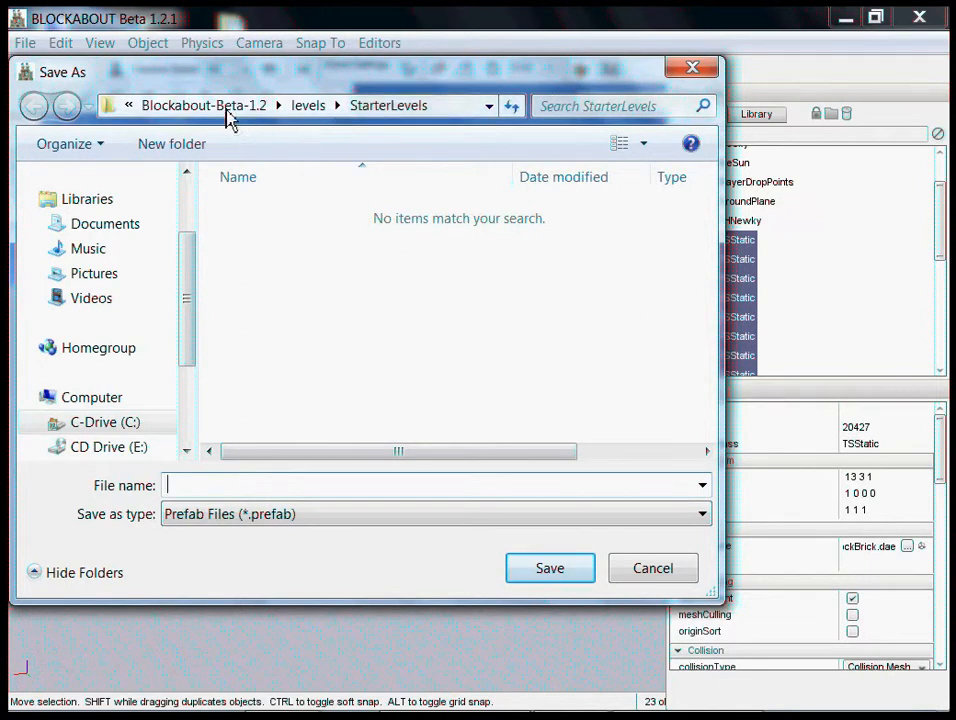
click(214, 110)
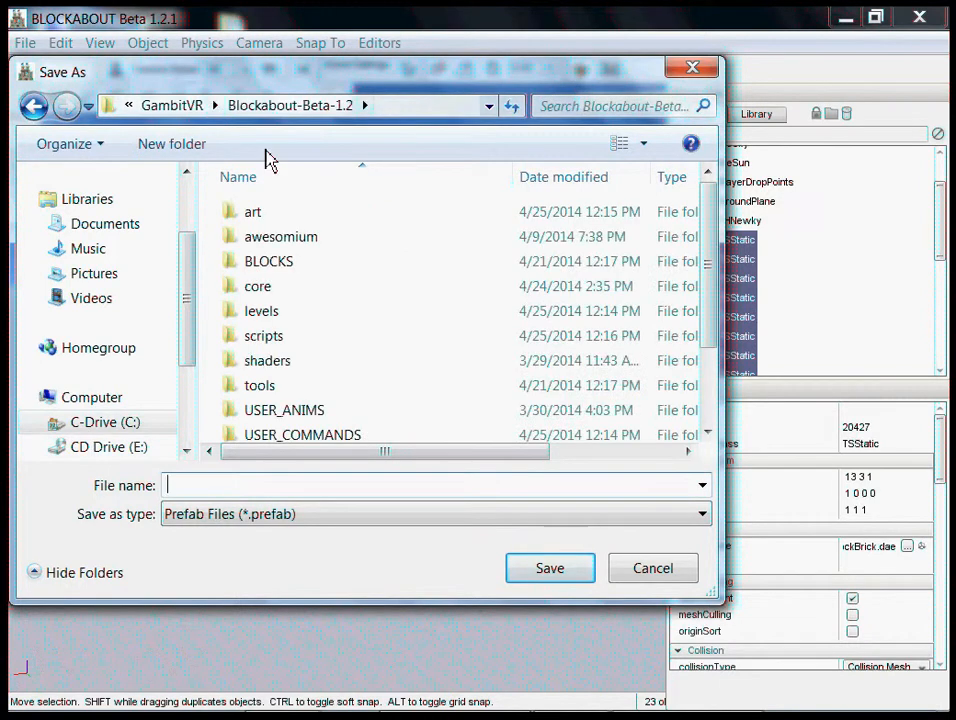
click(290, 410)
scroll(293, 425, down, 2)
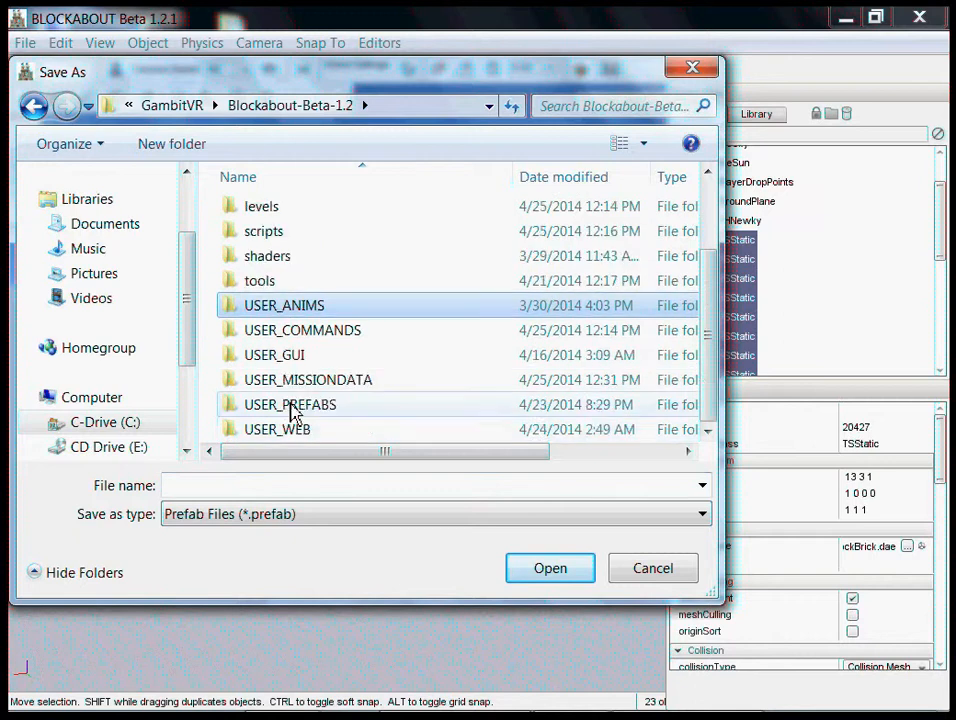
double_click(292, 406)
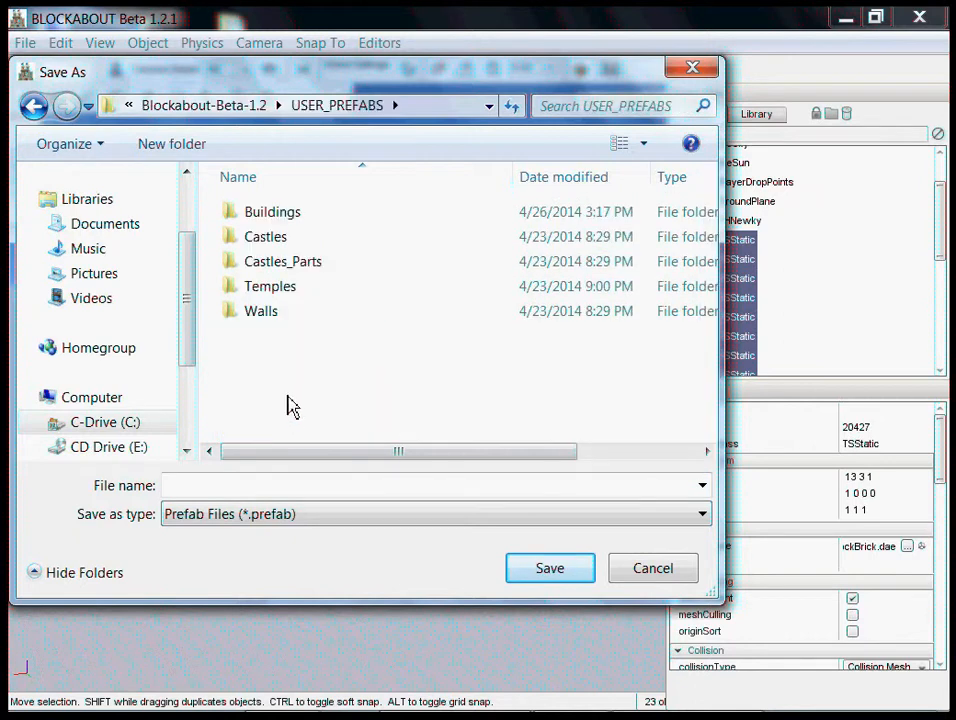
double_click(273, 214)
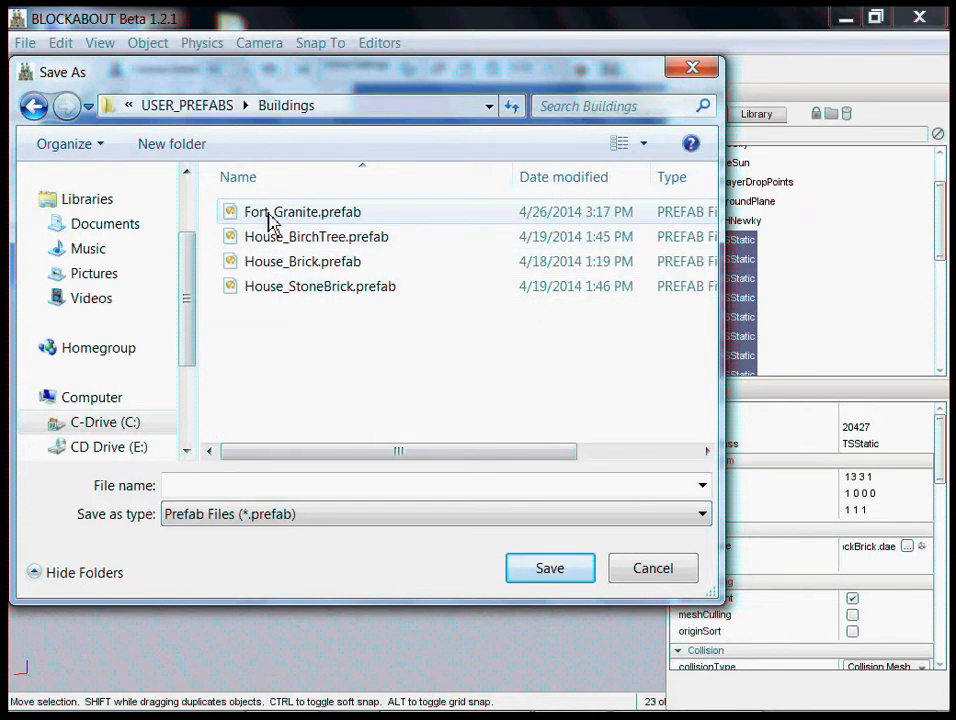
click(232, 486)
text(Fort_Brick)
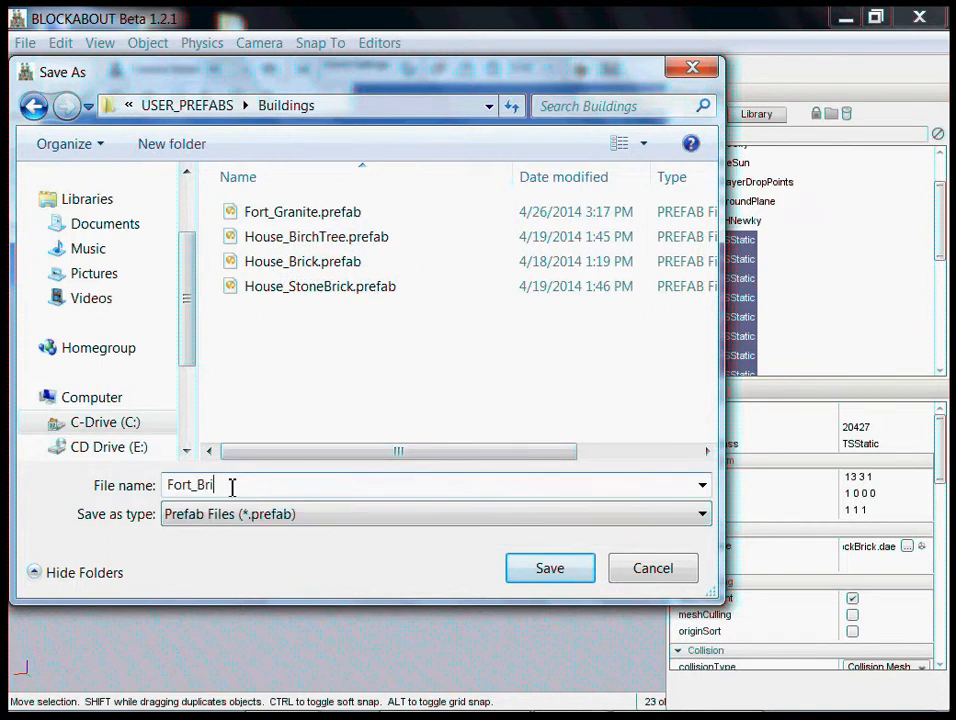
click(573, 566)
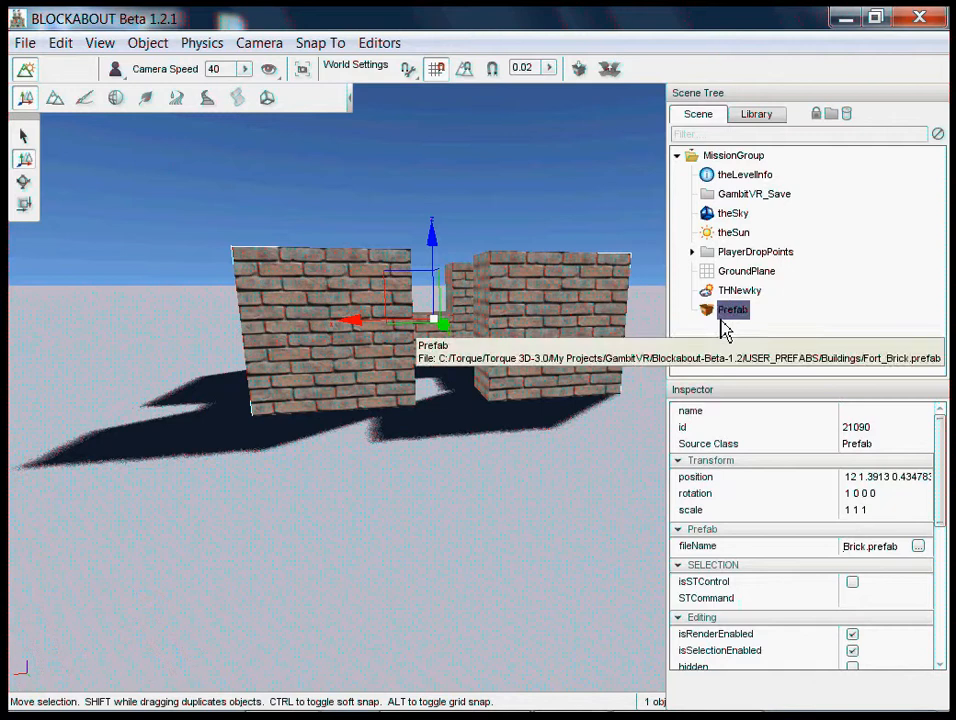
- Browse the library's user prefabs and open the Buildings folder to see which prefabs are offered
drag(435, 243, 431, 320)
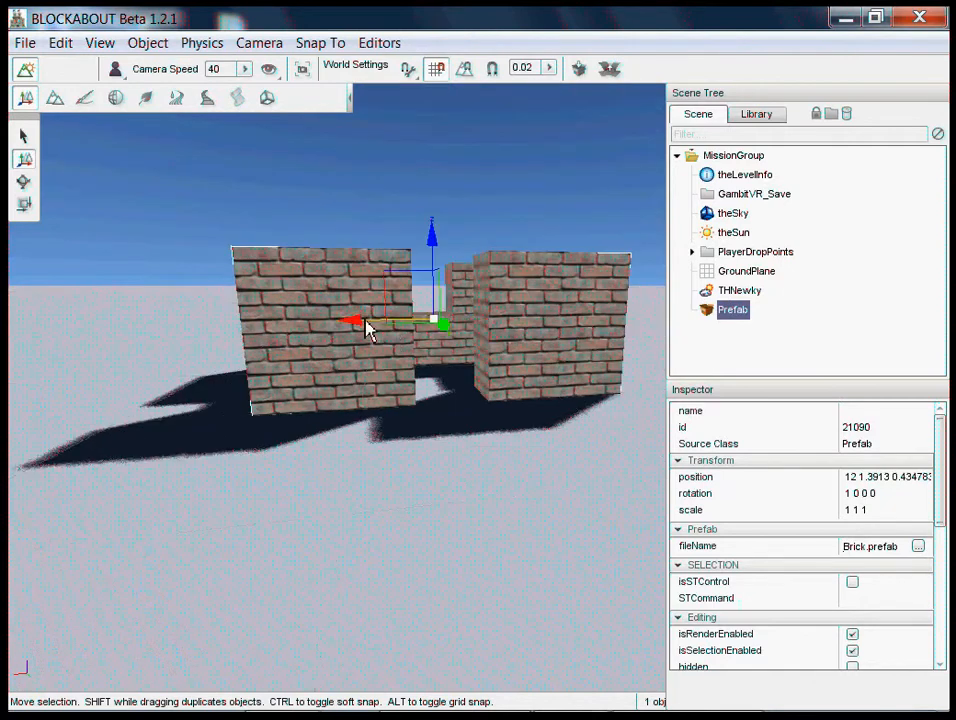
drag(366, 320, 446, 324)
right_drag(482, 362, 482, 362)
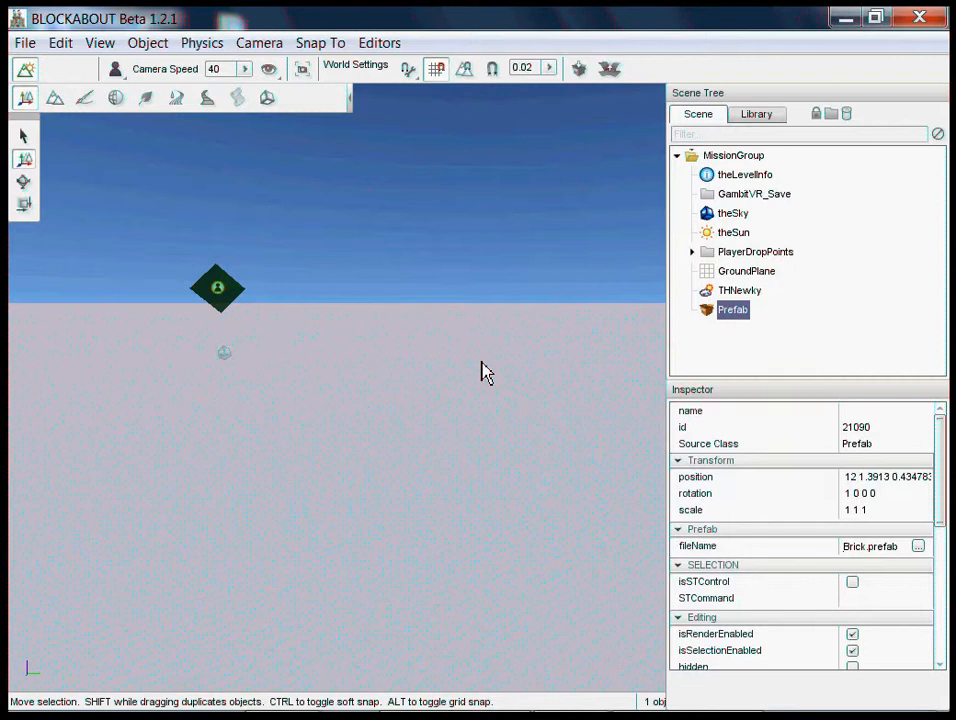
click(749, 137)
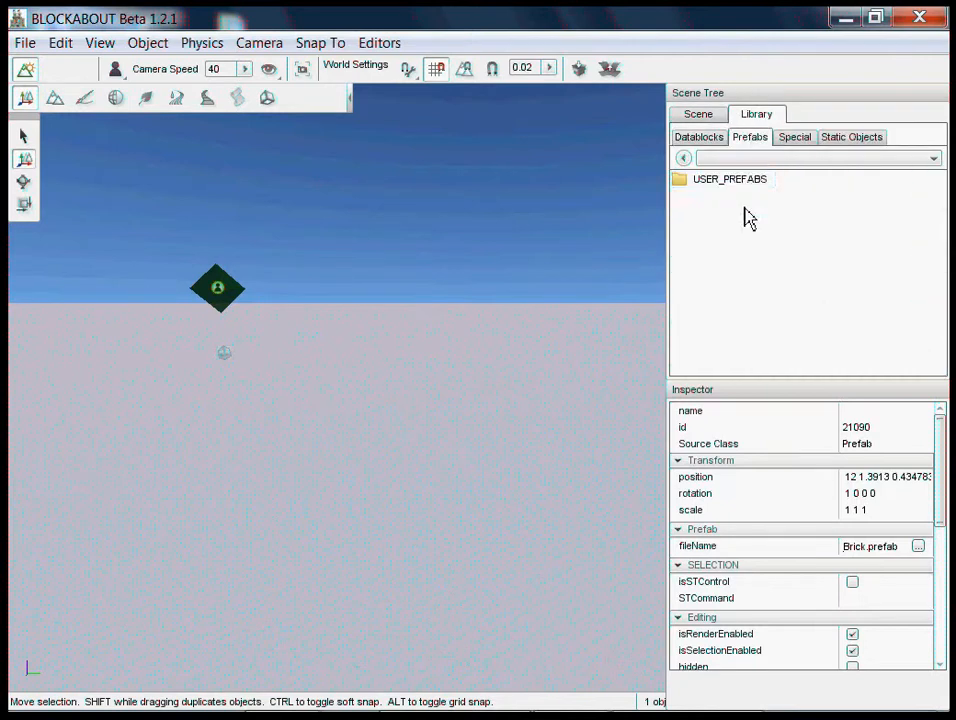
double_click(726, 182)
double_click(721, 180)
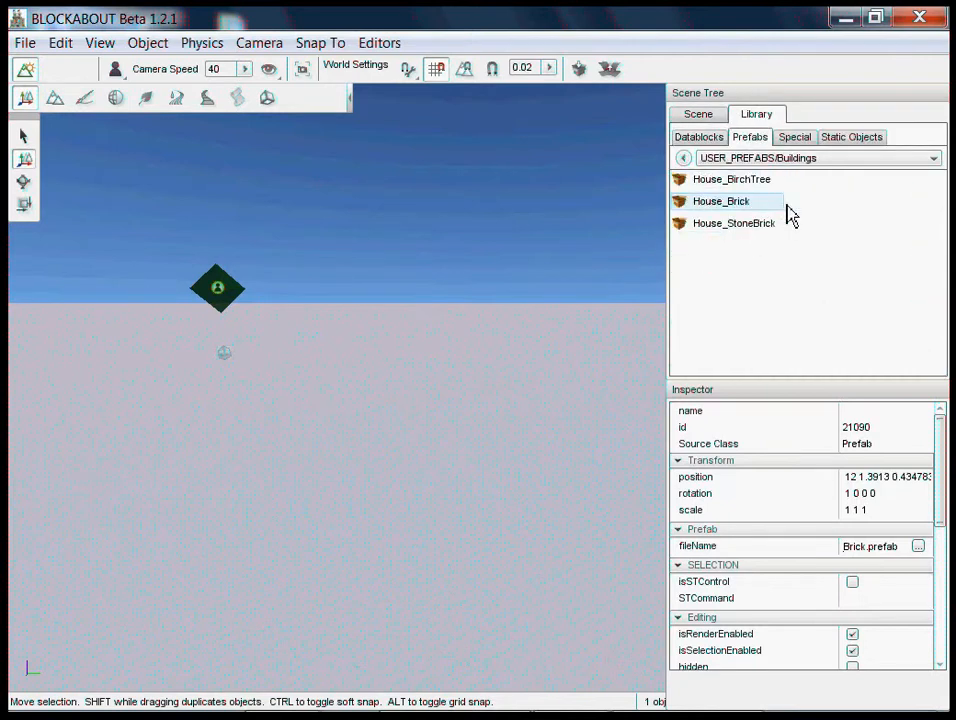
- Examine the fort prefab from several sides and check its entry in the scene
right_drag(482, 362, 483, 371)
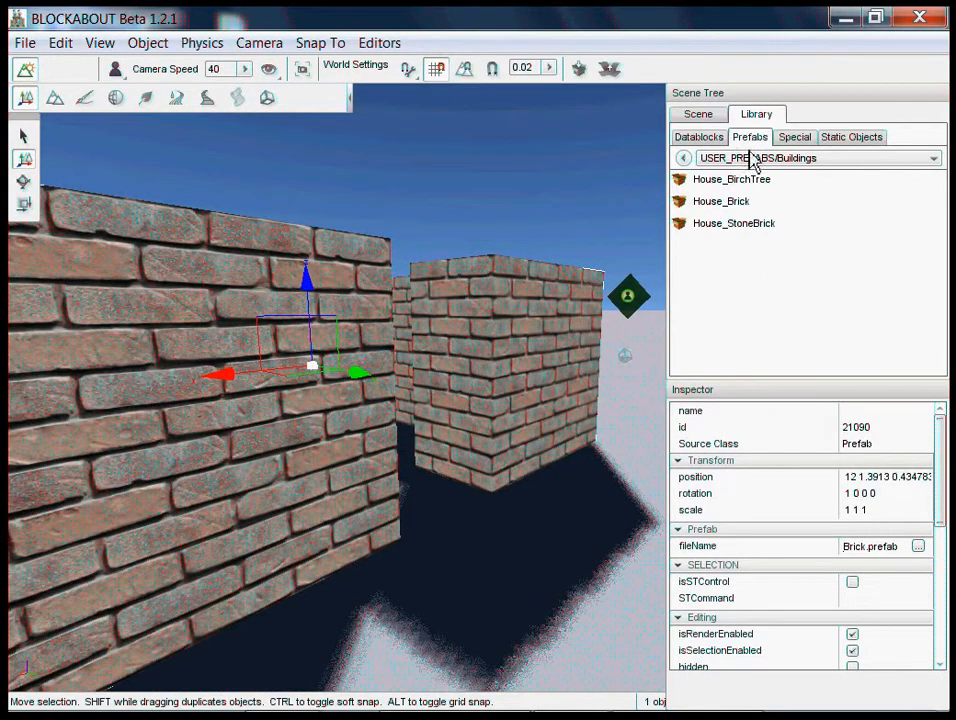
key(s)
right_drag(435, 520, 483, 371)
click(683, 158)
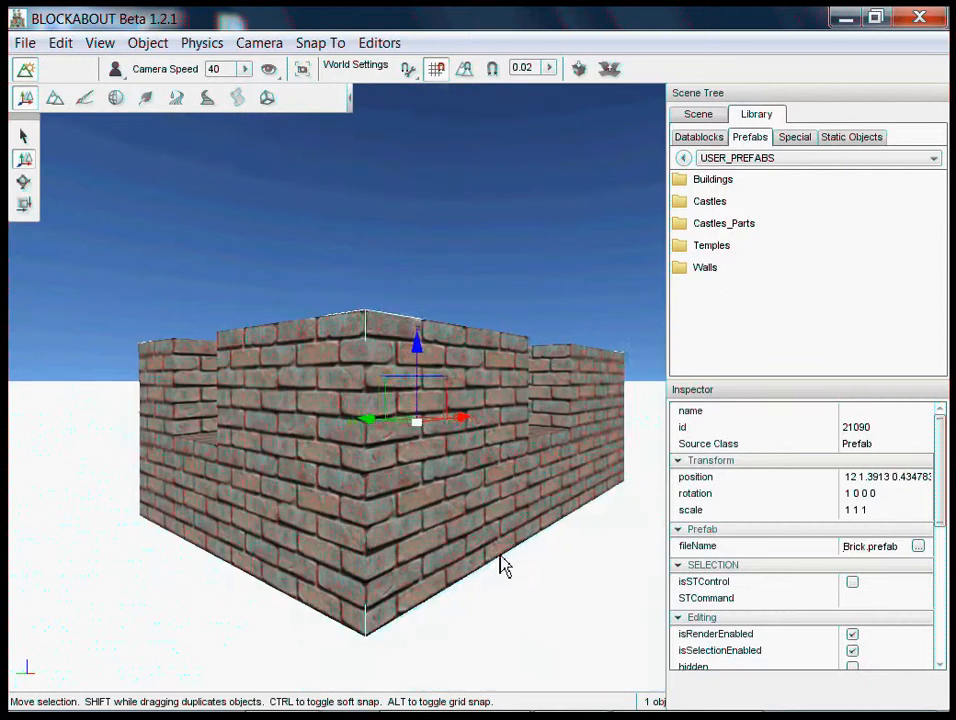
click(718, 117)
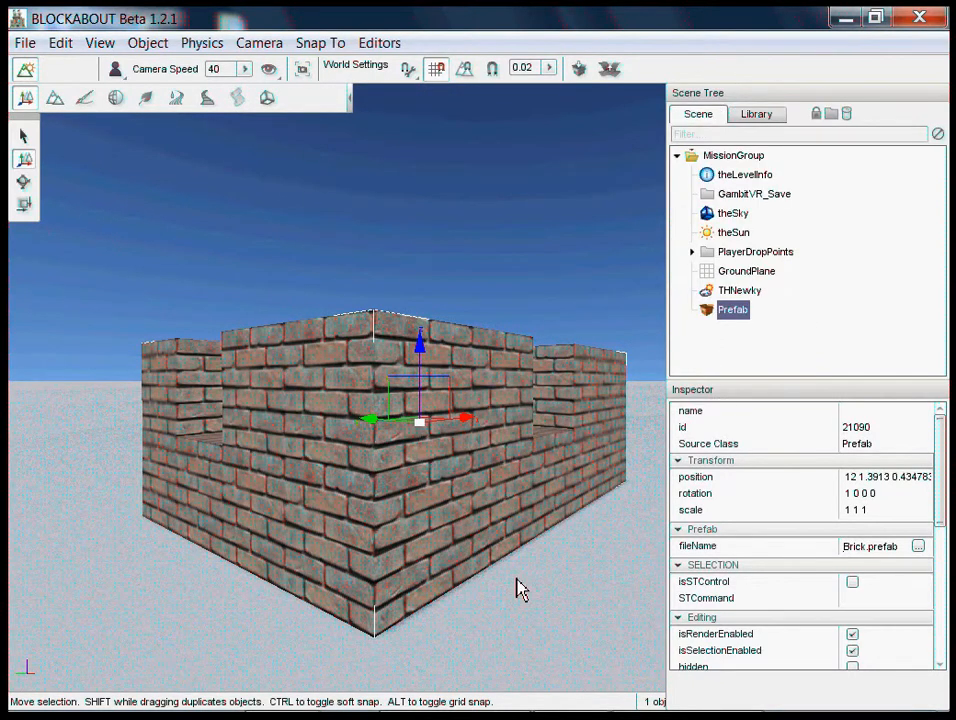
right_drag(516, 589, 559, 559)
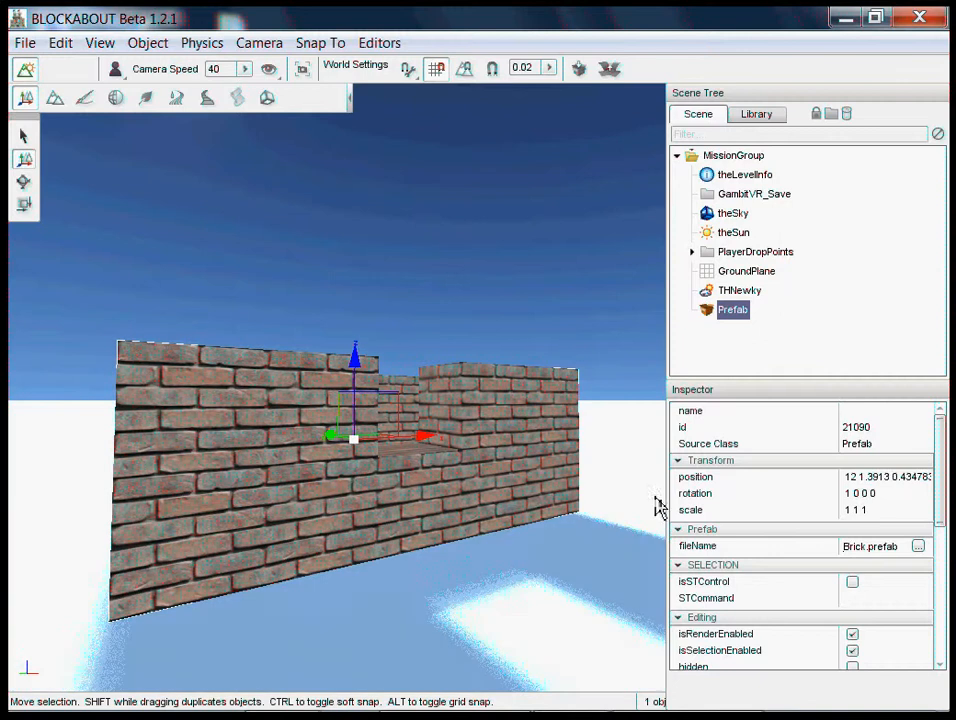
right_drag(565, 629, 488, 362)
- Place the House_Brick prefab from the library's Buildings folder on open ground at 18 -12 3
click(758, 115)
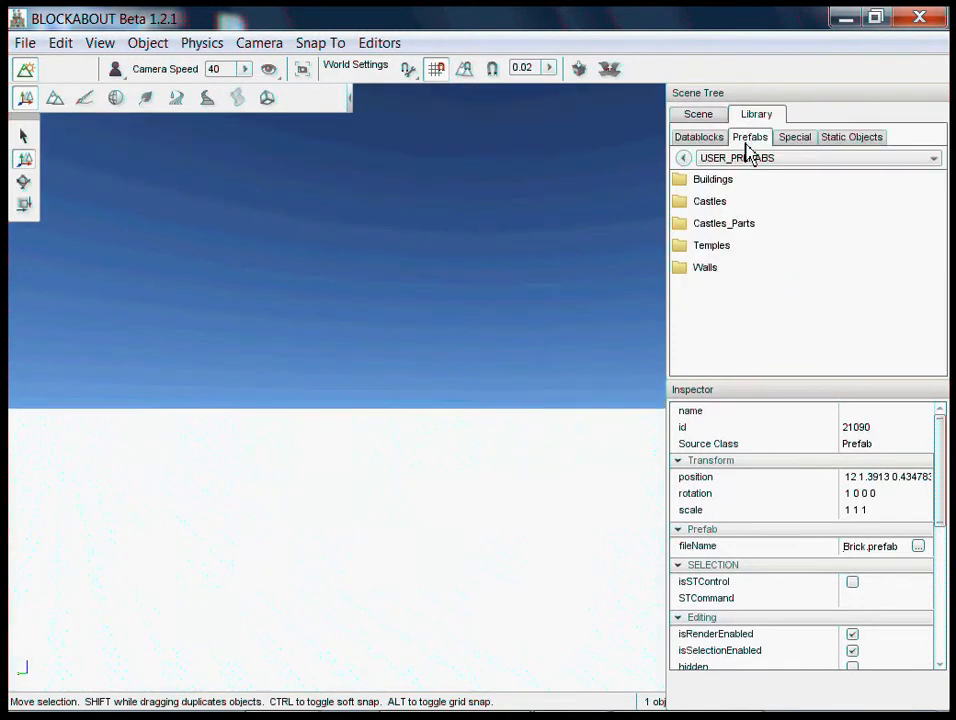
double_click(699, 182)
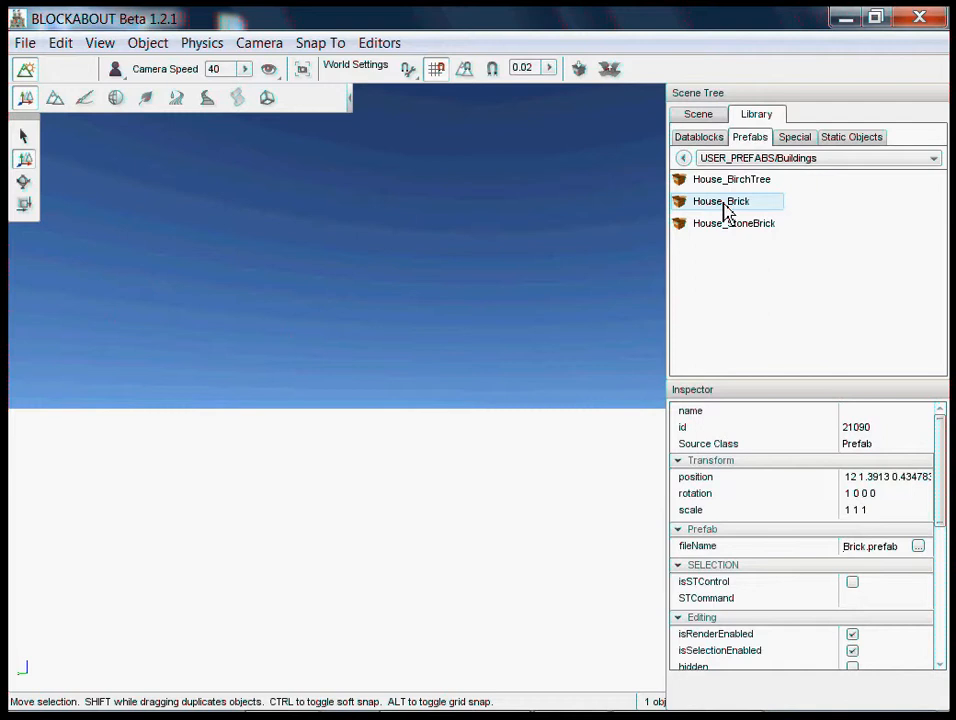
drag(725, 203, 472, 397)
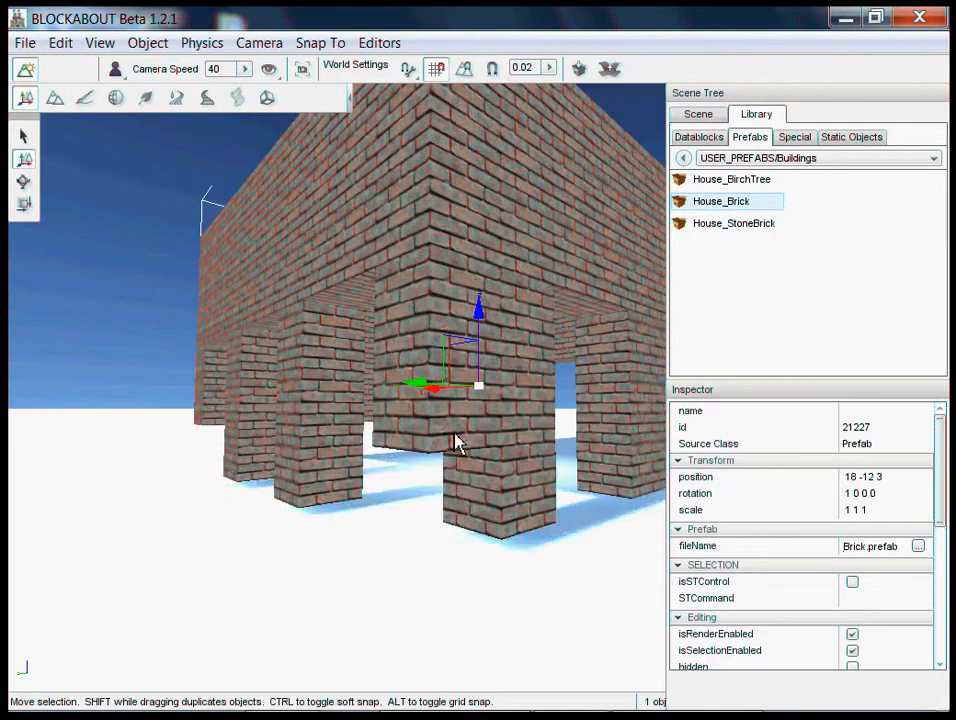
- Raise the brick house along the Z axis to a height of 3.85184
right_drag(454, 433, 482, 362)
key(a)
key(s)
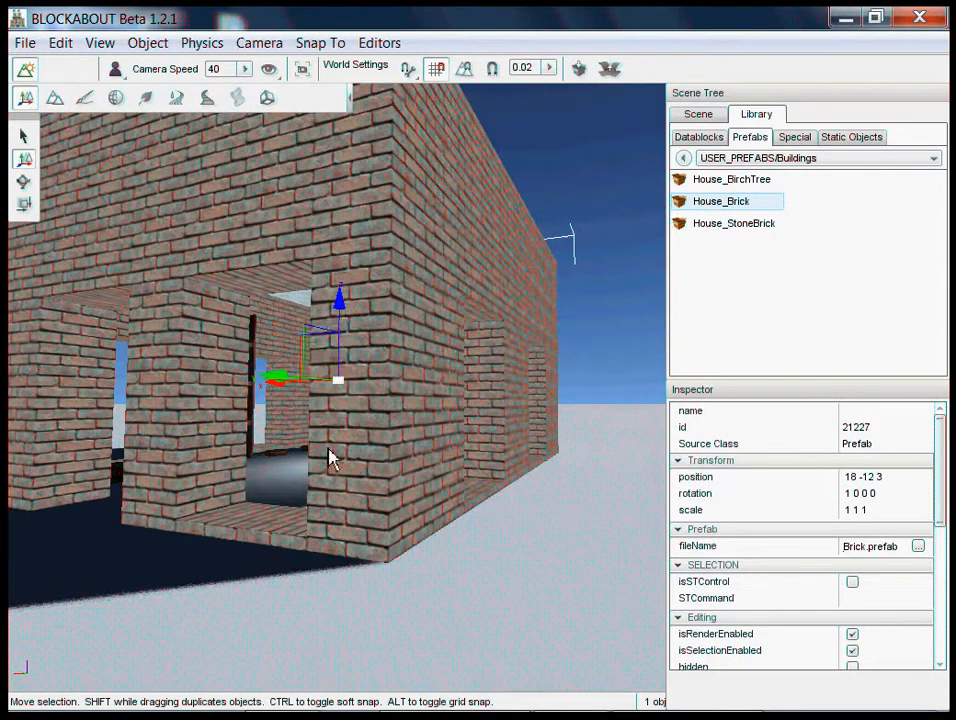
drag(346, 328, 318, 452)
drag(341, 316, 337, 345)
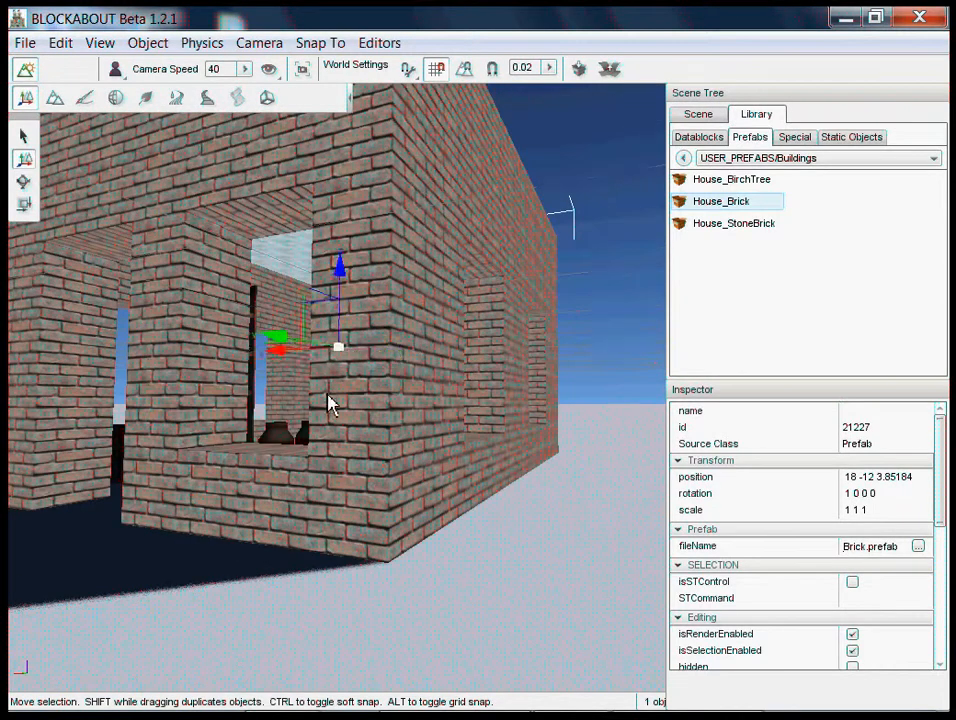
- Shift the brick house along the X axis to X 17.7616
key(a)
right_drag(480, 363, 482, 363)
key(a)
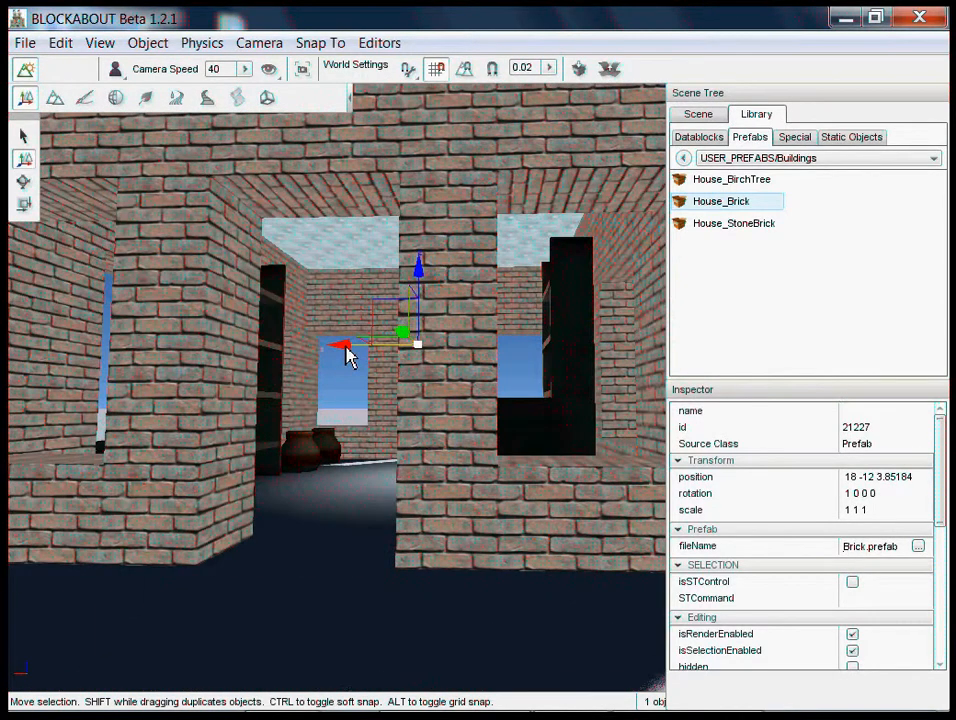
drag(346, 346, 452, 365)
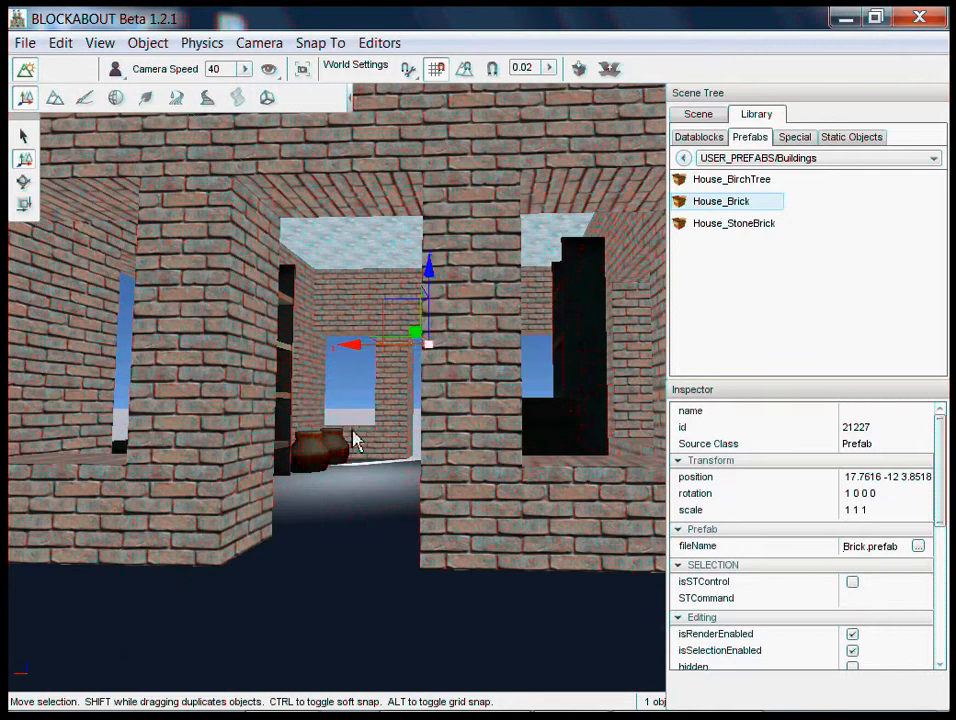
- Shift the brick house along the Y axis to Y -12.7579
key(a)
right_drag(357, 440, 483, 371)
key(d)
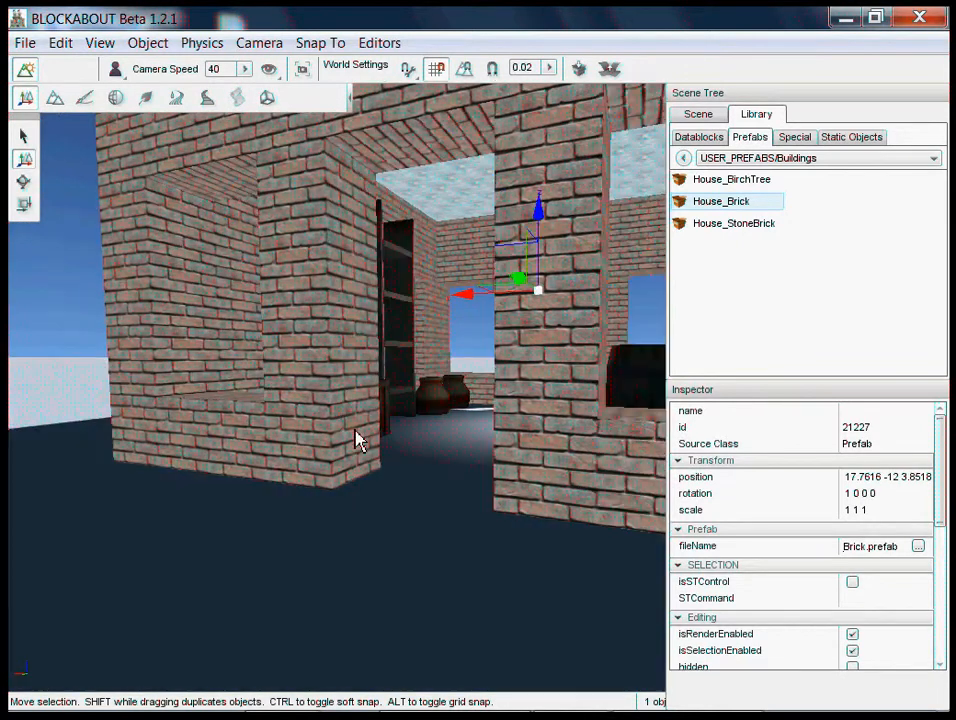
key(d)
right_drag(355, 431, 340, 411)
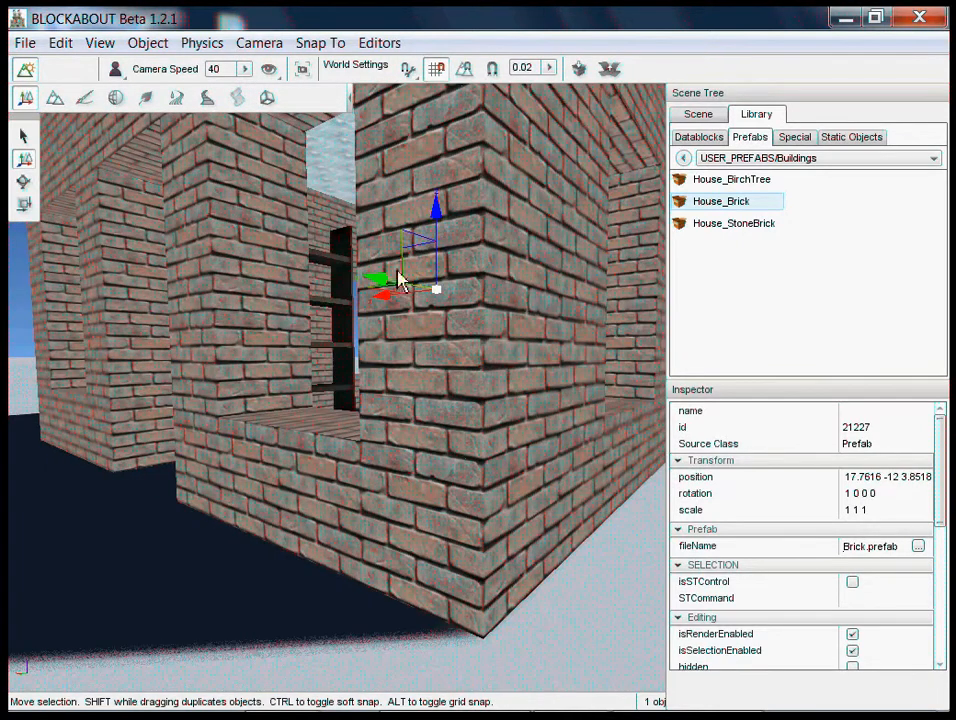
drag(393, 288, 480, 290)
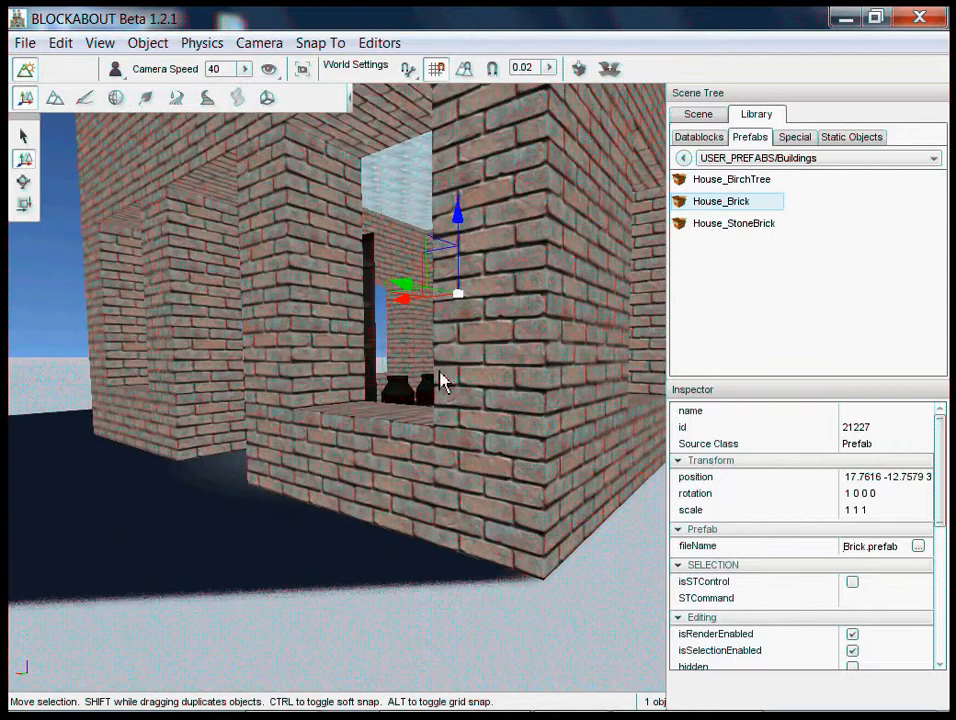
- Examine the brick house's window openings and furnished interior from outside its walls
key(w)
mouse_move(483, 371)
right_down()
mouse_move(553, 271)
mouse_move(706, 192)
mouse_move(483, 371)
mouse_move(474, 355)
mouse_move(481, 362)
right_up()
key(a)
key(a)
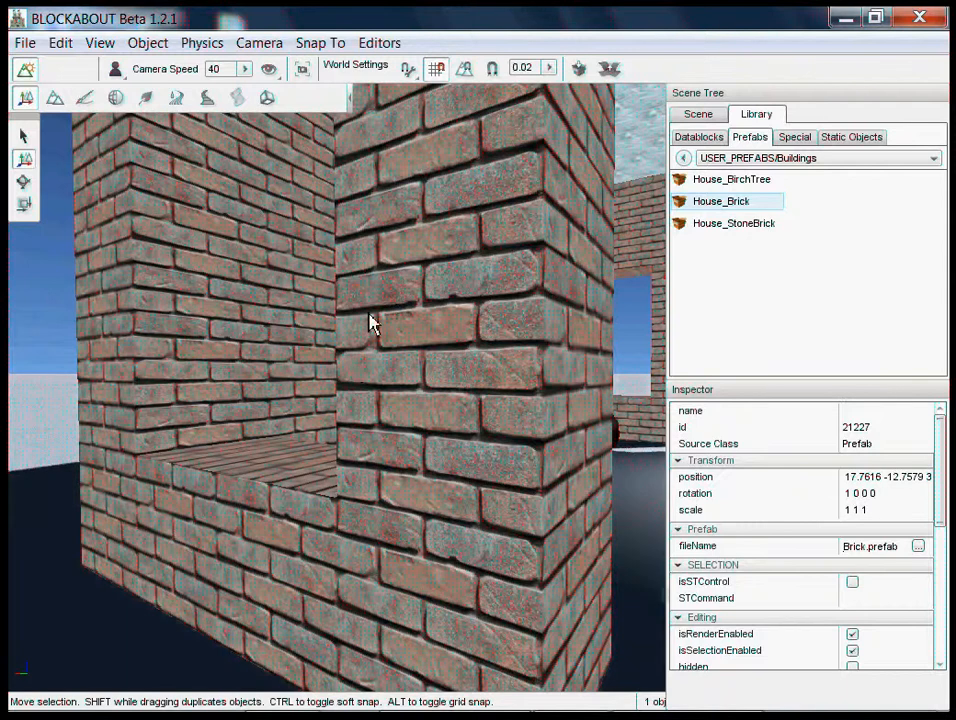
key(a)
right_drag(370, 322, 718, 138)
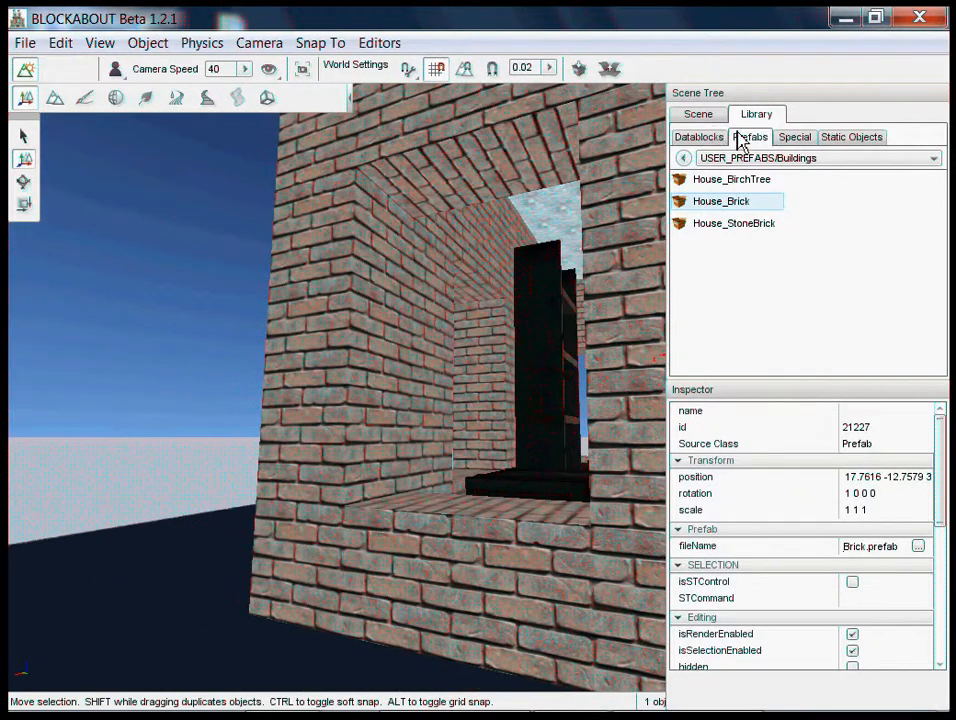
- Select the brick house prefab in the scene and explode it into its individual objects
mouse_move(387, 559)
right_down()
mouse_move(506, 363)
mouse_move(385, 537)
right_up()
click(698, 115)
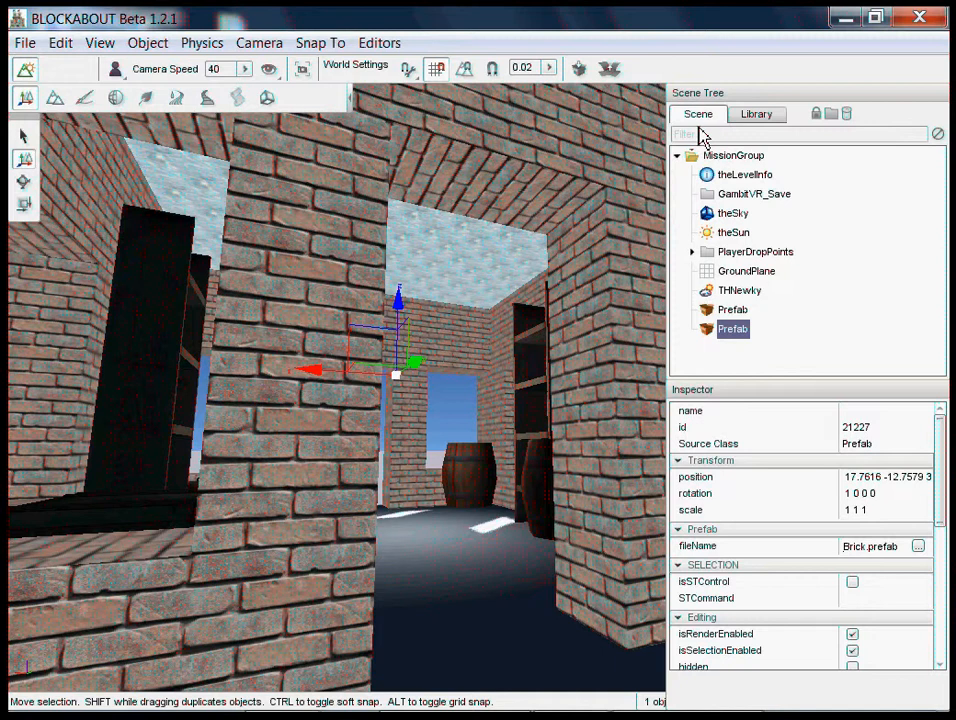
click(736, 315)
click(739, 330)
key(s)
right_drag(482, 362, 482, 362)
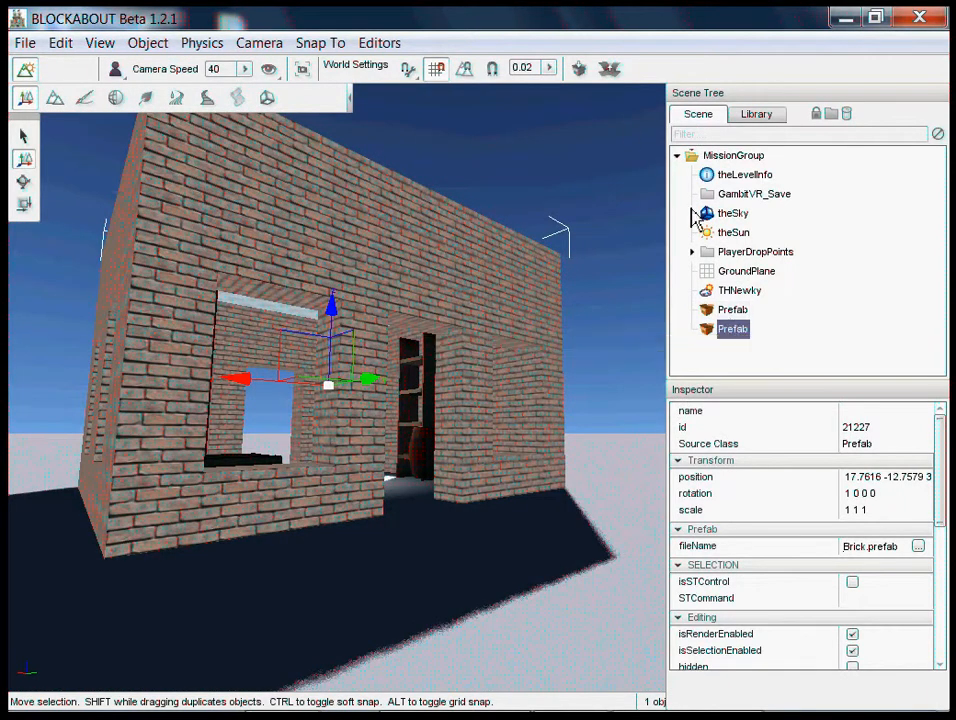
click(610, 70)
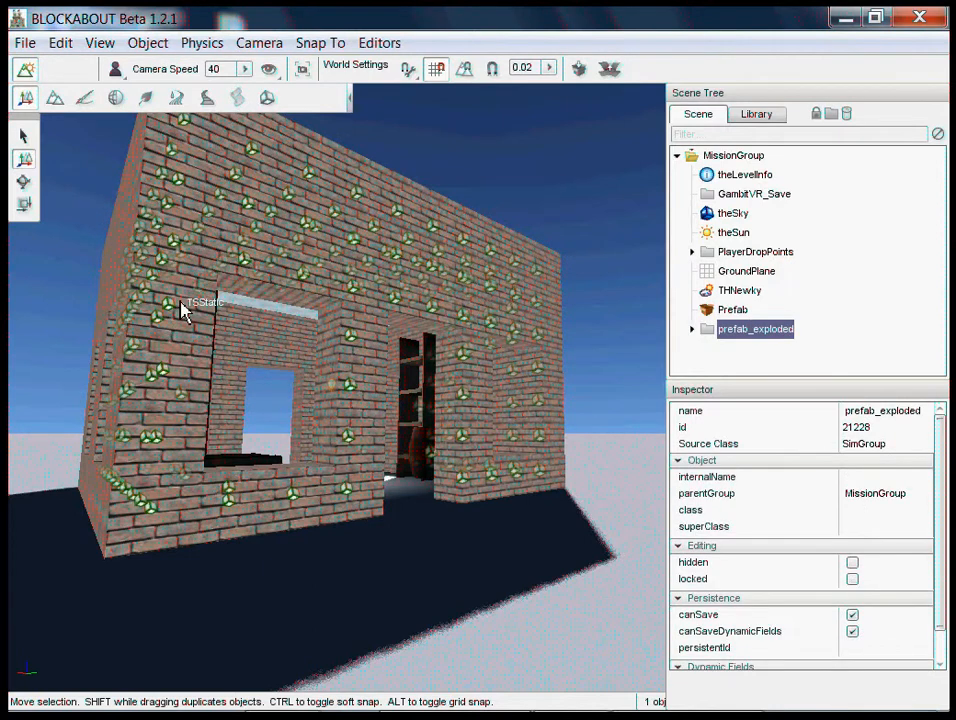
- Explode the small brick fort prefab into a group of separate static blocks
right_drag(491, 361, 482, 362)
click(738, 310)
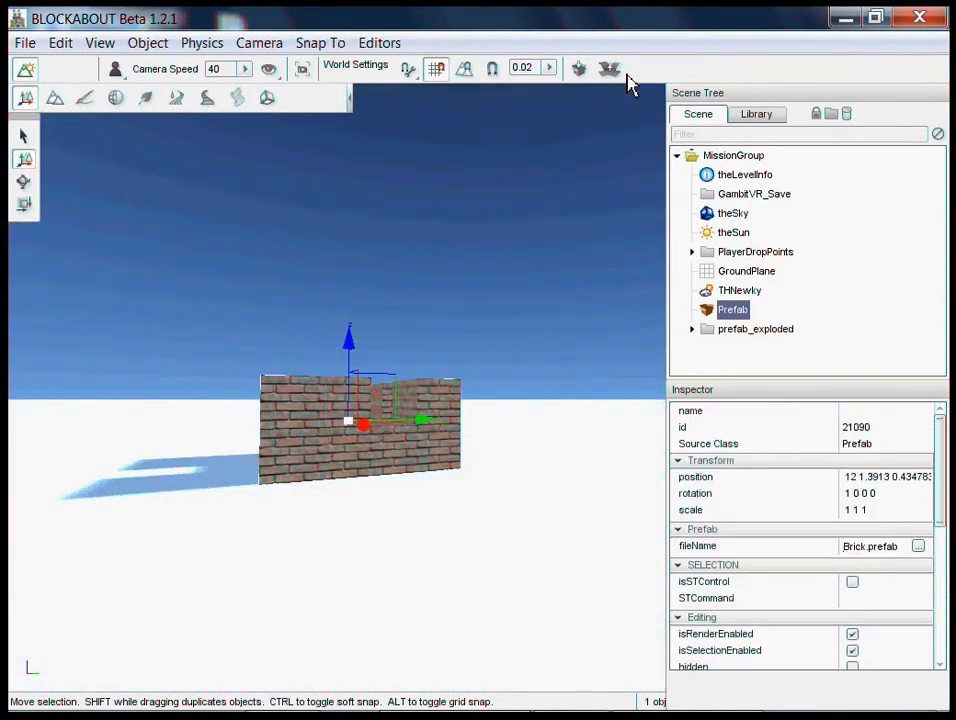
click(610, 70)
right_drag(470, 361, 483, 363)
key(s)
key(w)
key(s)
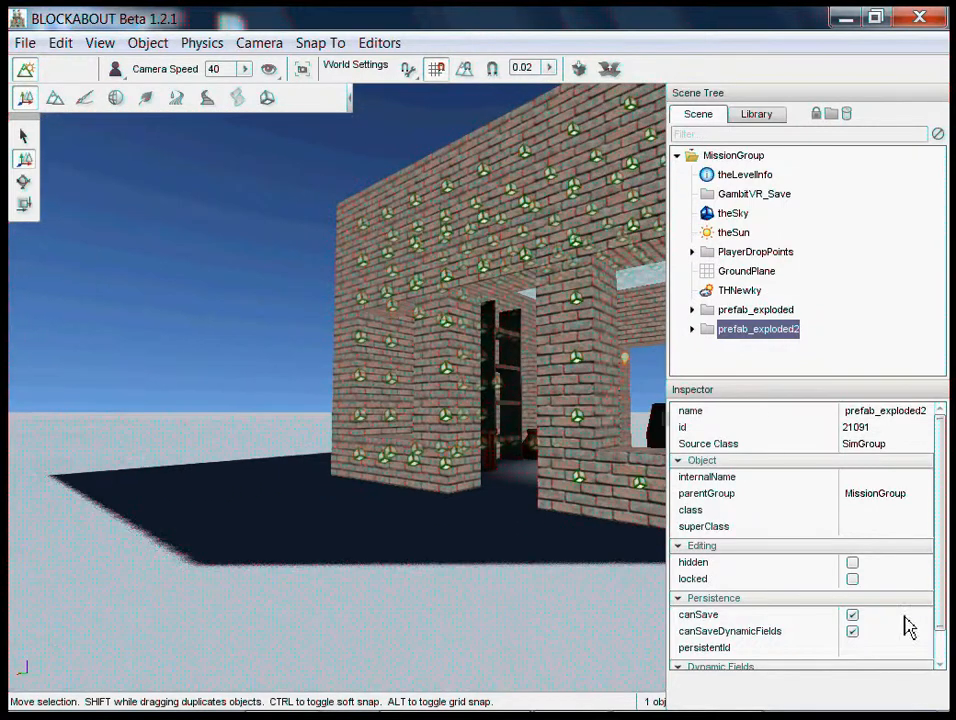
- Select all the static blocks in the prefab_exploded2 group and save them as a prefab, replacing Fort_Brick.prefab in the Buildings folder
click(691, 330)
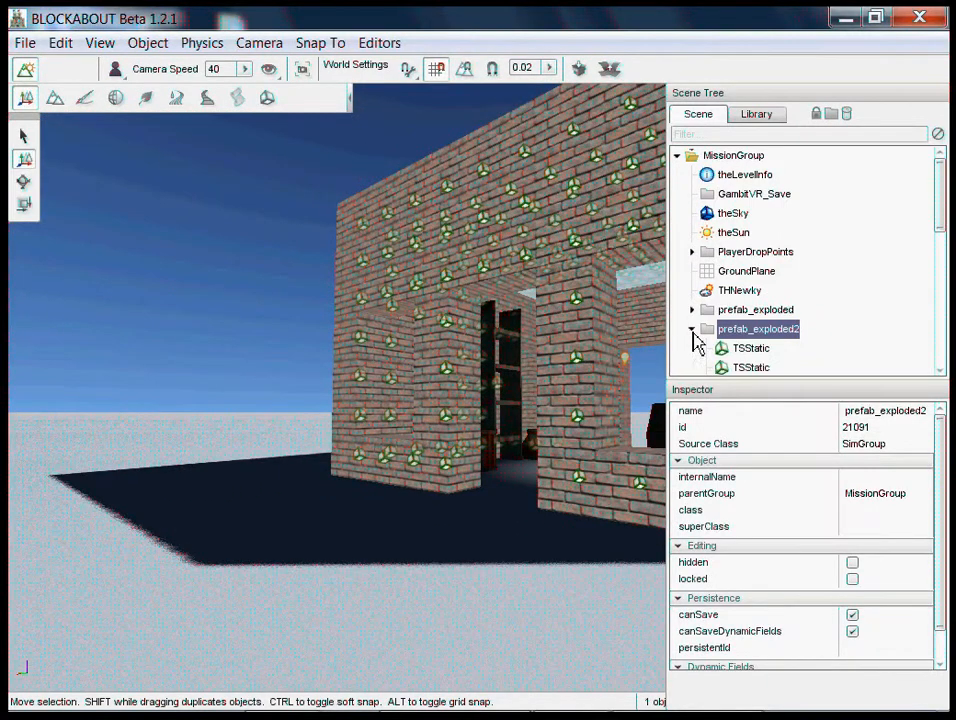
click(753, 348)
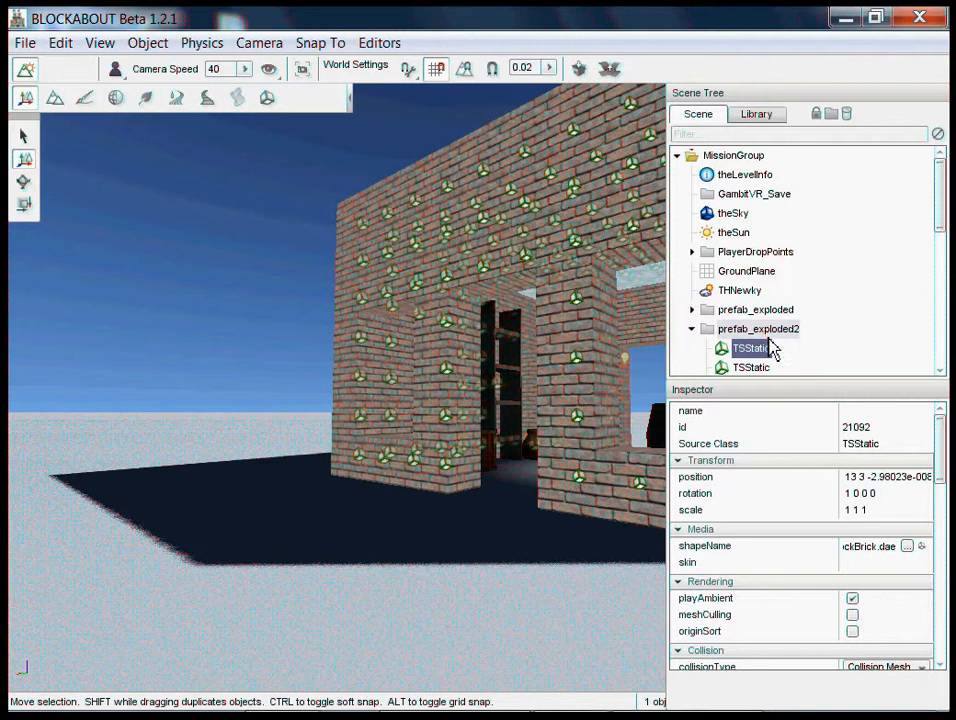
scroll(770, 347, down, 5)
shift+click(753, 368)
mouse_move(482, 370)
right_down()
mouse_move(494, 362)
mouse_move(484, 369)
right_up()
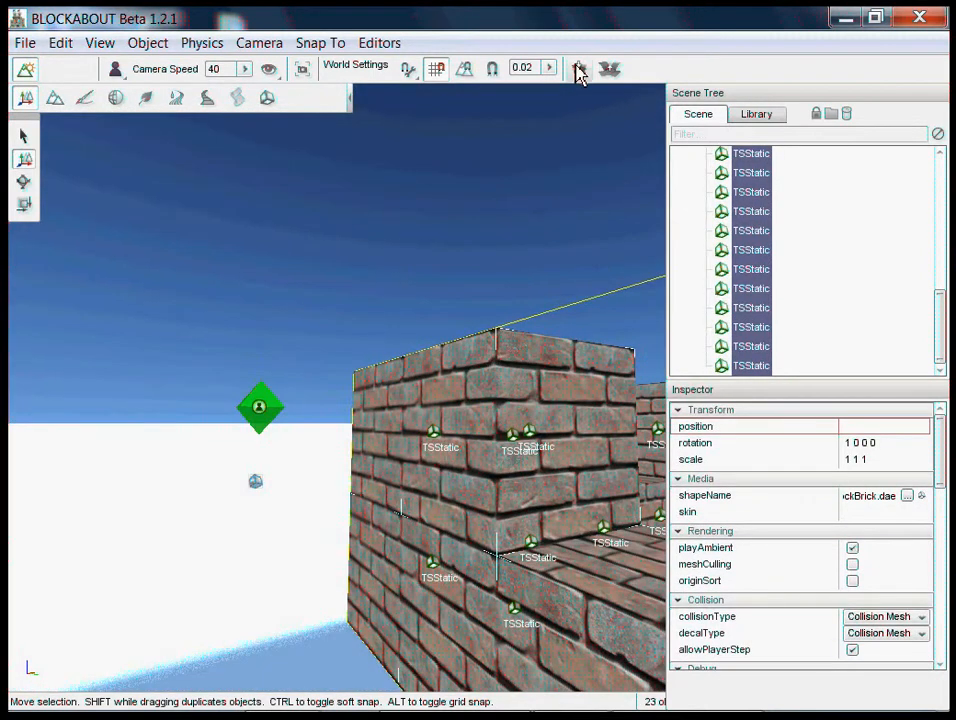
click(581, 74)
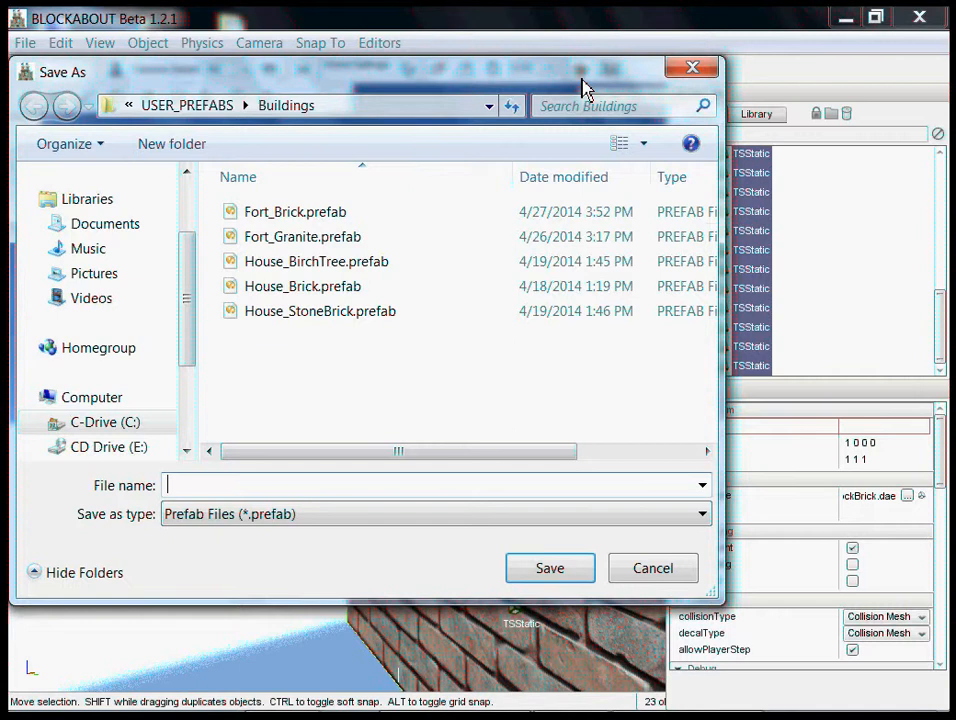
double_click(298, 222)
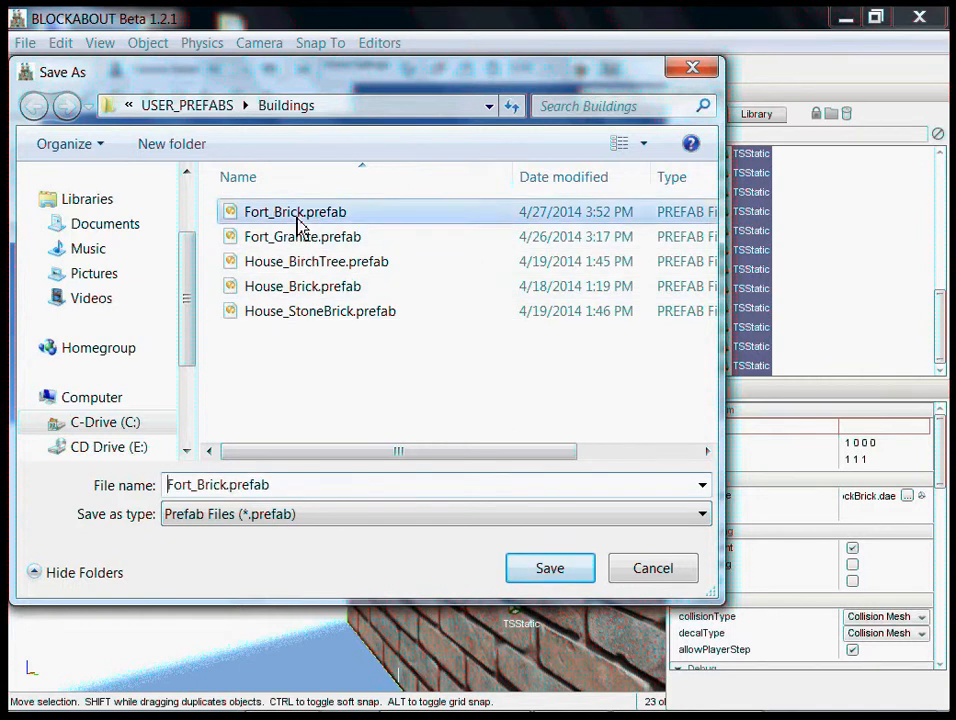
click(556, 377)
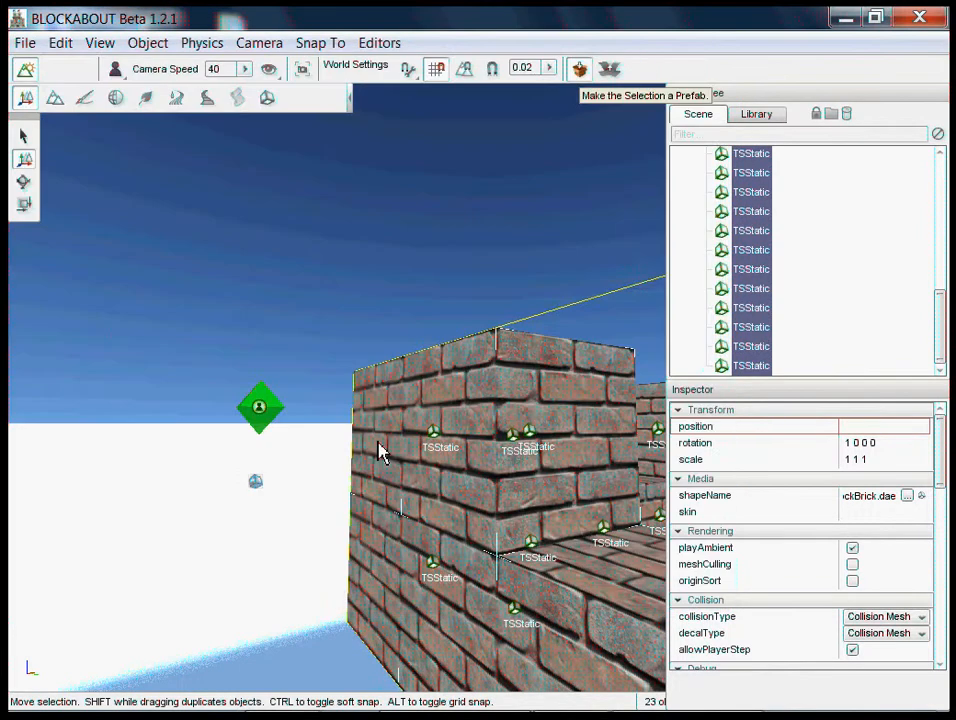
- Shift the re-created brick fort prefab along the X axis to X 12.5
right_drag(491, 366, 482, 361)
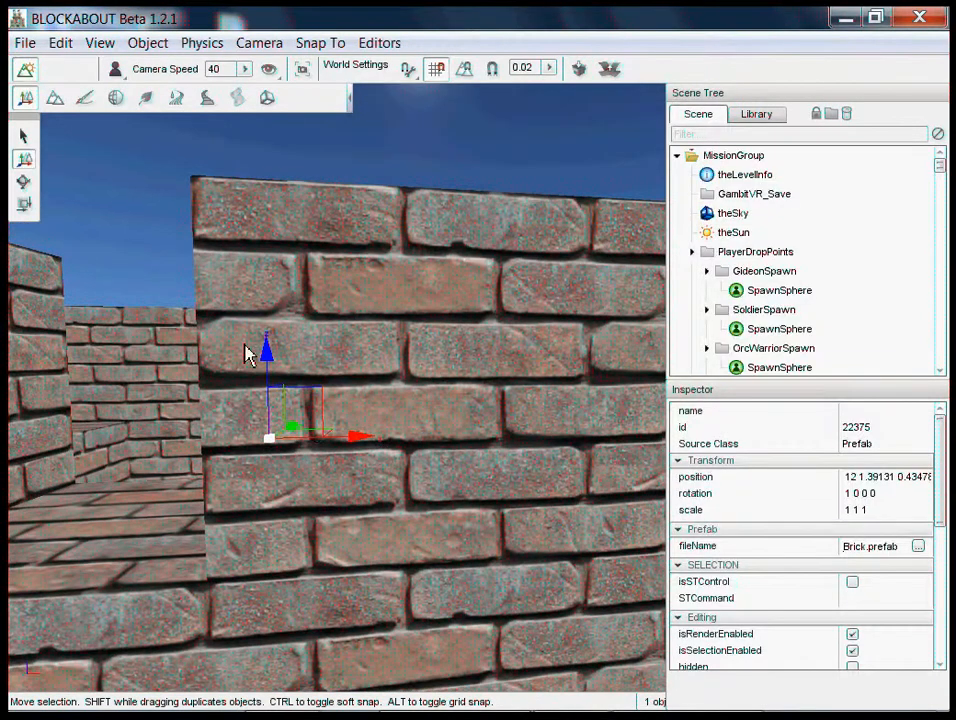
drag(344, 444, 338, 530)
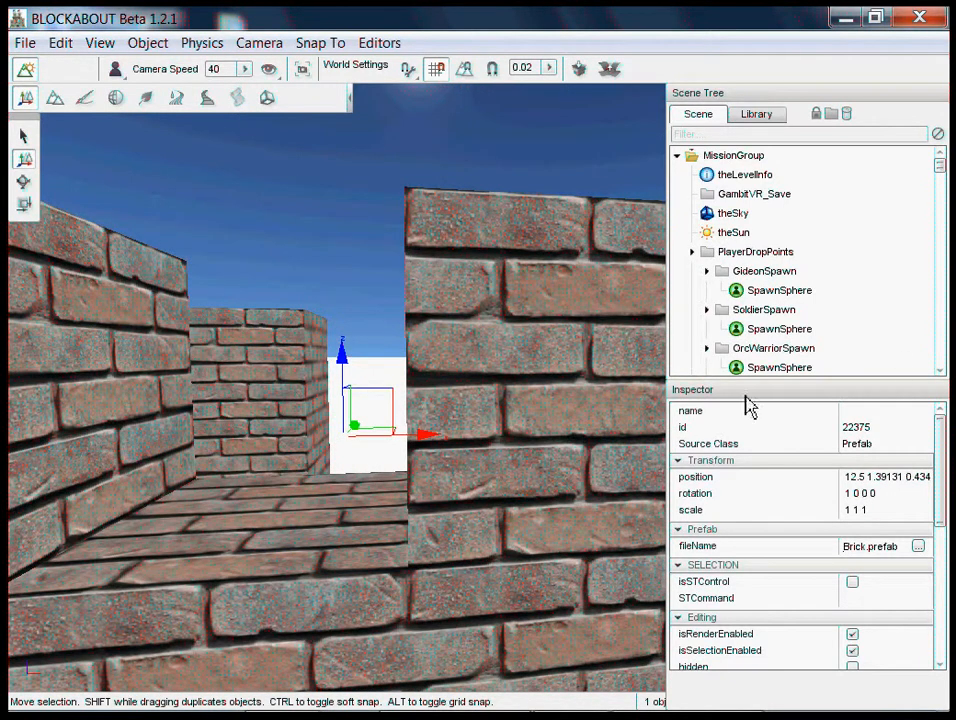
- Explode the re-created brick fort prefab at X 12.5 back into separate blocks
click(691, 253)
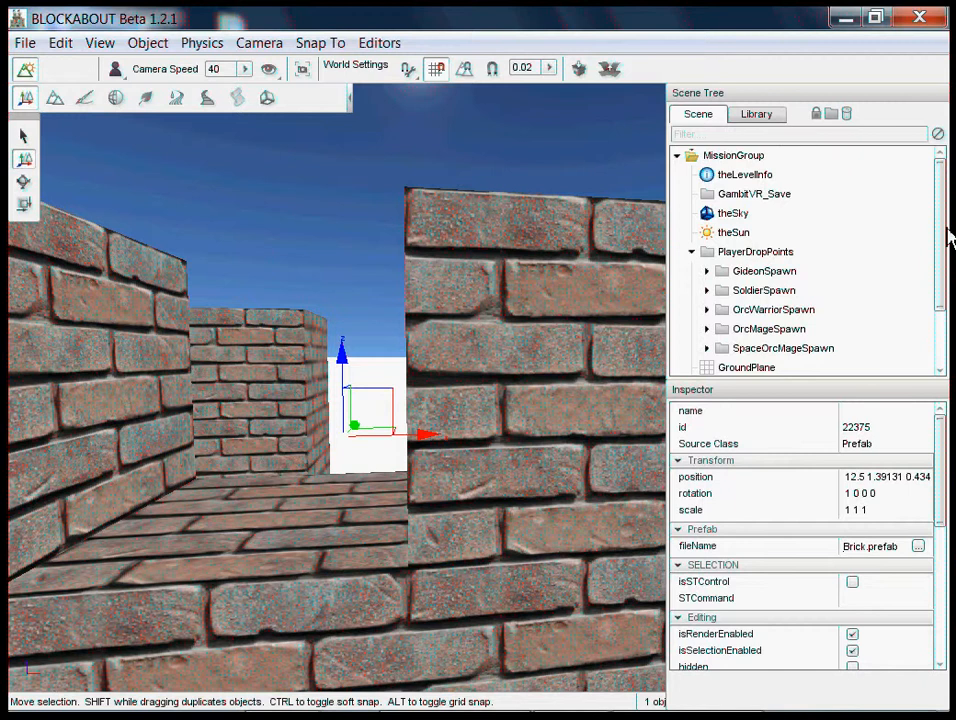
scroll(946, 236, down, 2)
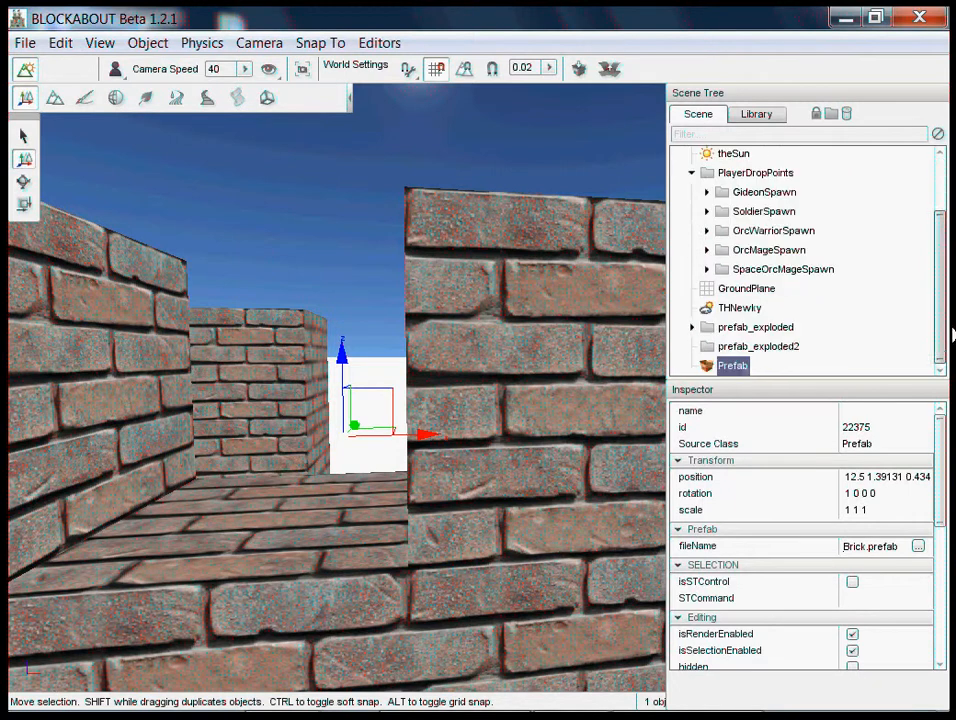
click(609, 70)
right_drag(529, 452, 482, 363)
key(w)
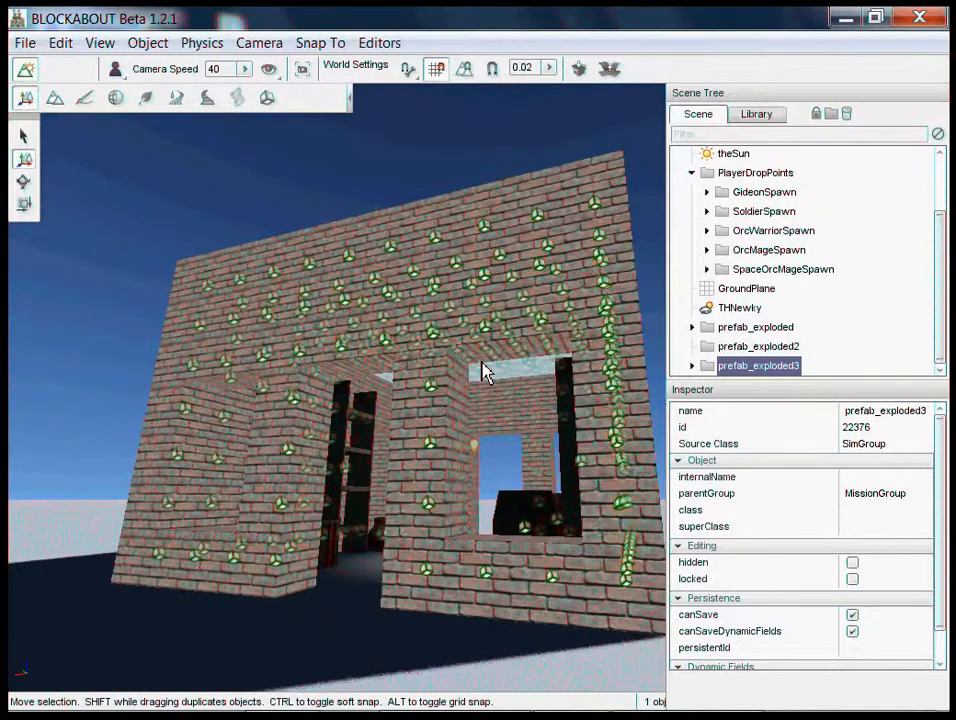
mouse_move(528, 564)
right_down()
mouse_move(484, 363)
mouse_move(528, 564)
right_up()
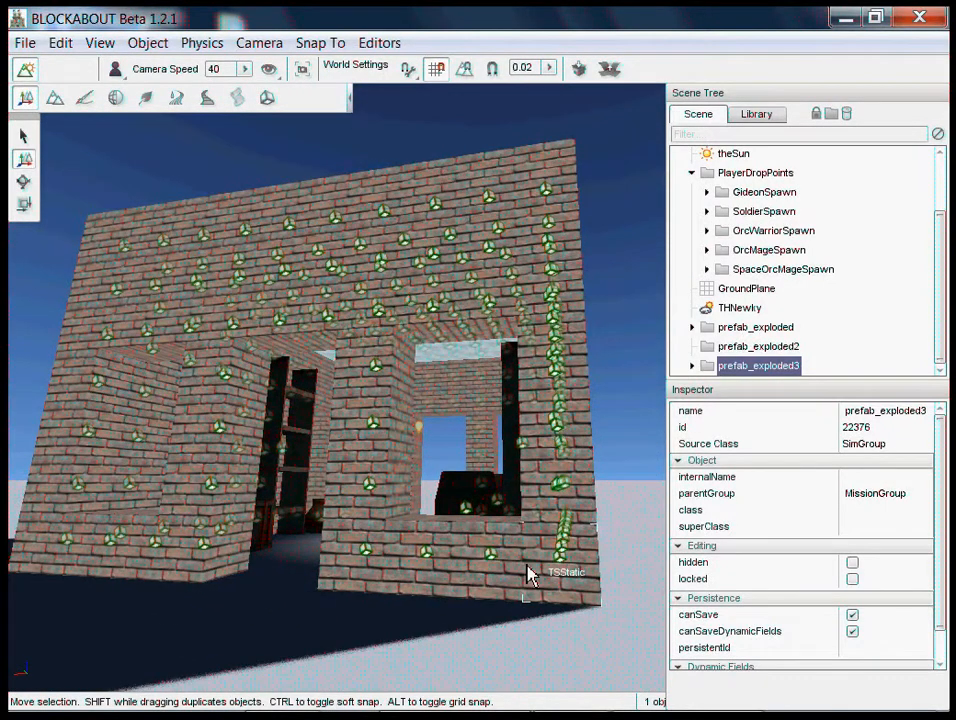